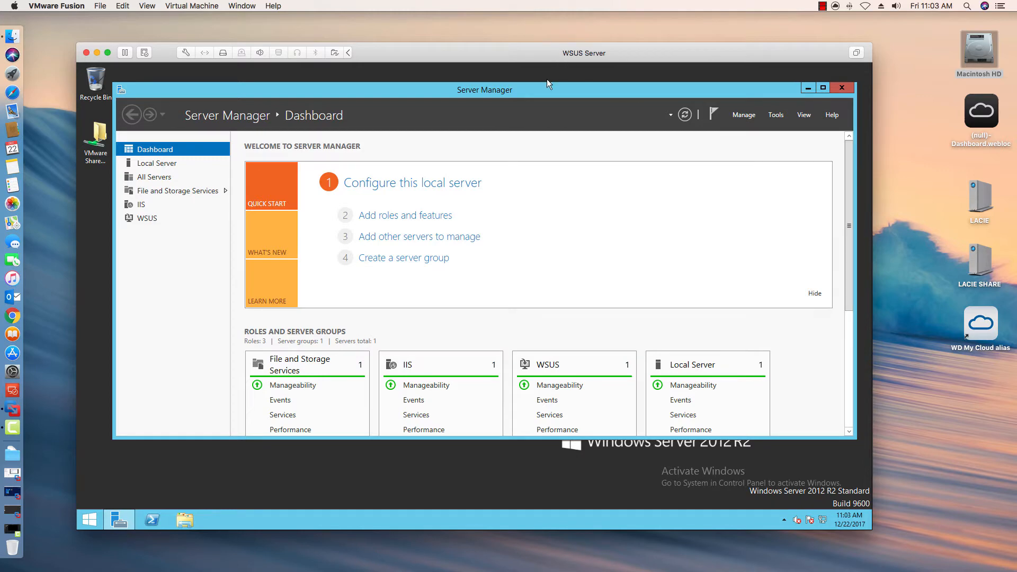
Step: Review the server roles listed for WSUS1 in the Remove Roles and Features Wizard and cancel without removing any
{"action": "left_click_drag", "start_coordinate": [541, 90], "coordinate": [529, 82]}
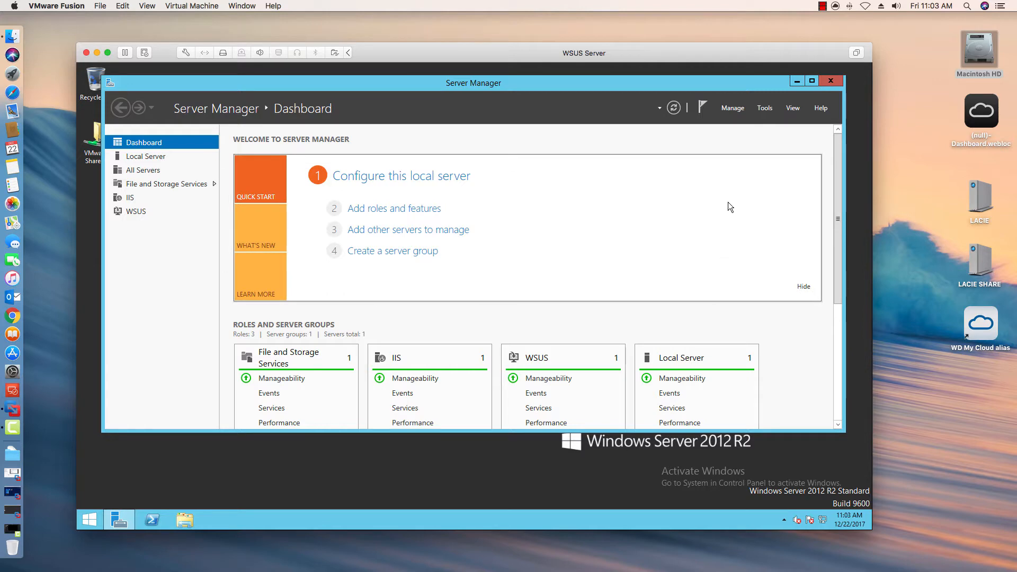
{"action": "left_click", "coordinate": [741, 110]}
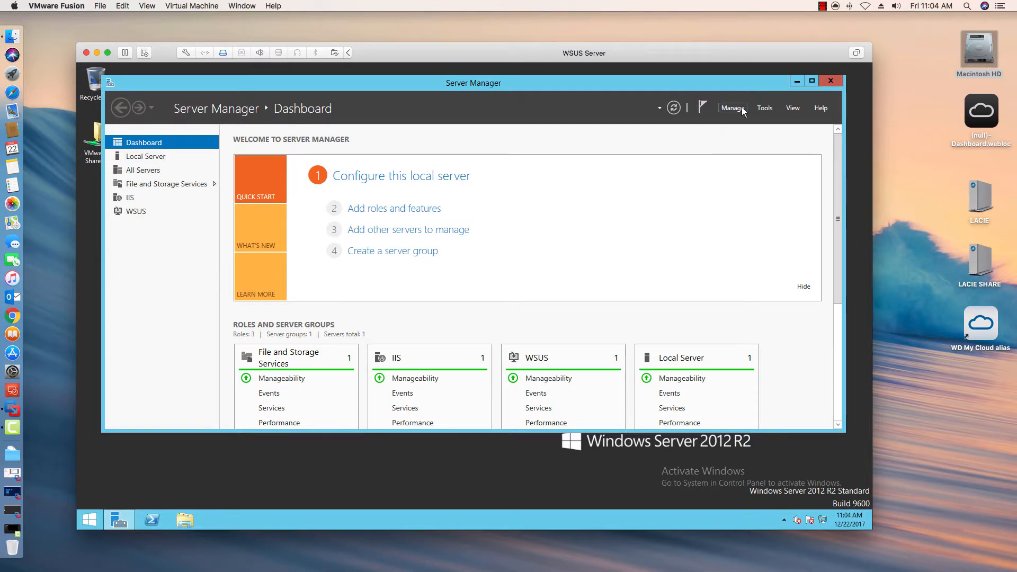
{"action": "left_click", "coordinate": [742, 109]}
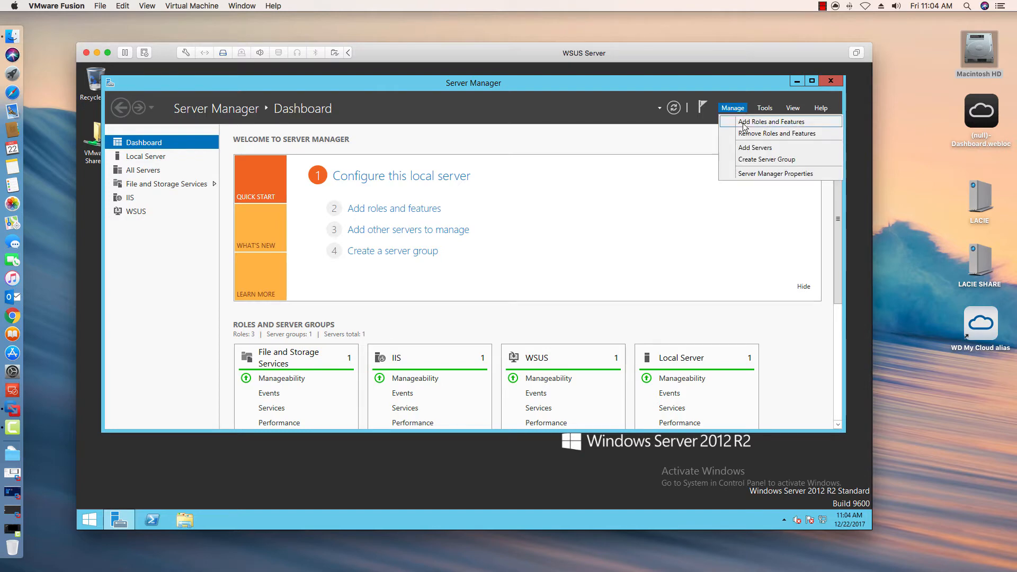
{"action": "left_click", "coordinate": [741, 132]}
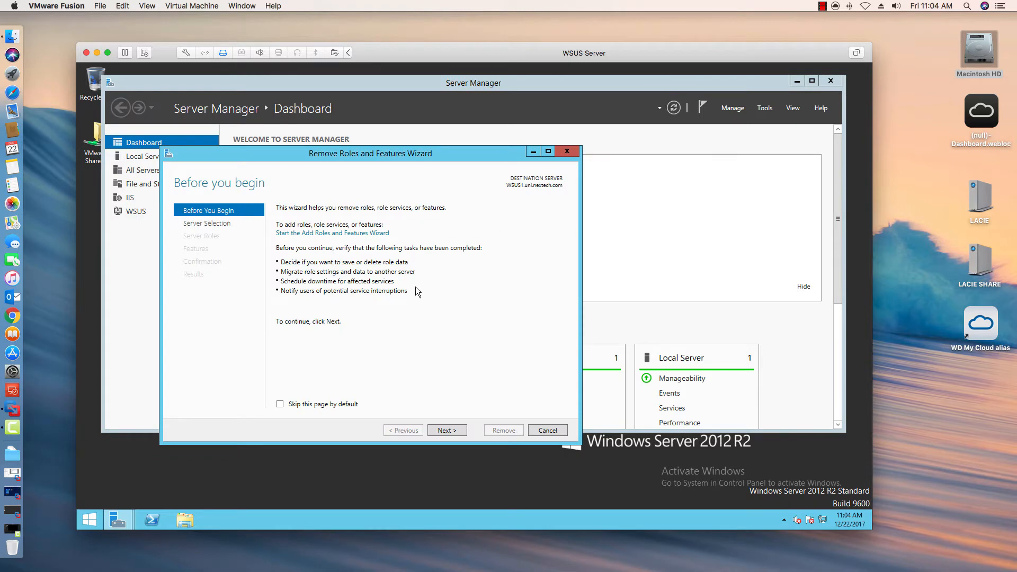
{"action": "left_click", "coordinate": [444, 432]}
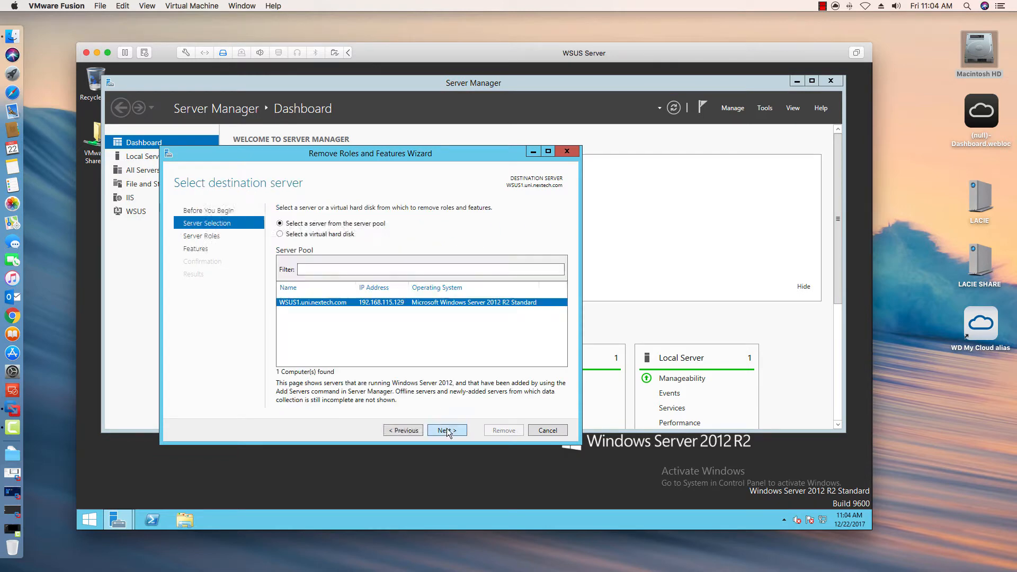
{"action": "left_click", "coordinate": [448, 430]}
{"action": "scroll", "coordinate": [448, 296], "scroll_direction": "down", "scroll_amount": 2}
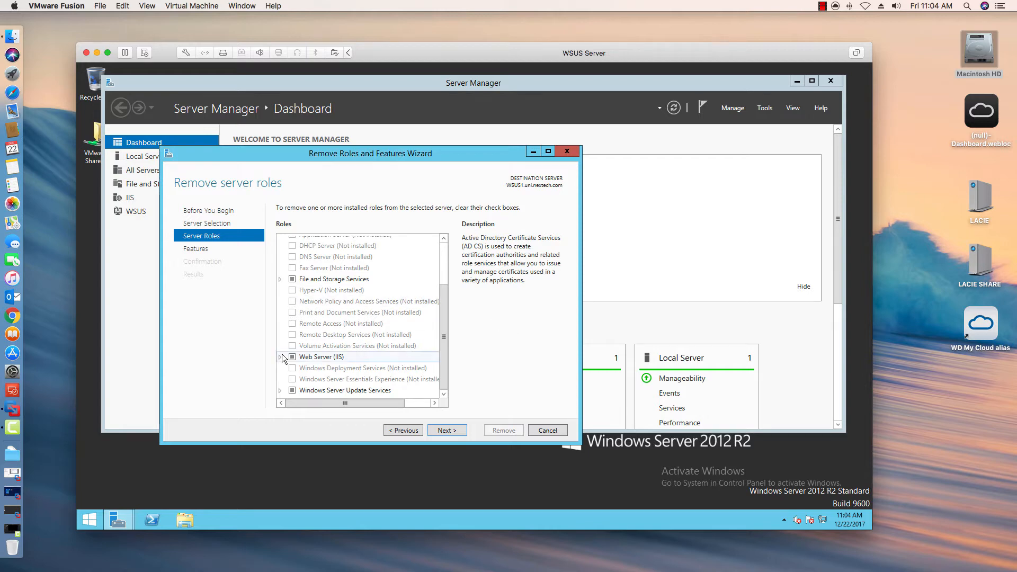
{"action": "left_click", "coordinate": [536, 431]}
Step: Open the Windows Server Update Services console and display the Options page of the WSUS1 server
{"action": "left_click", "coordinate": [764, 108]}
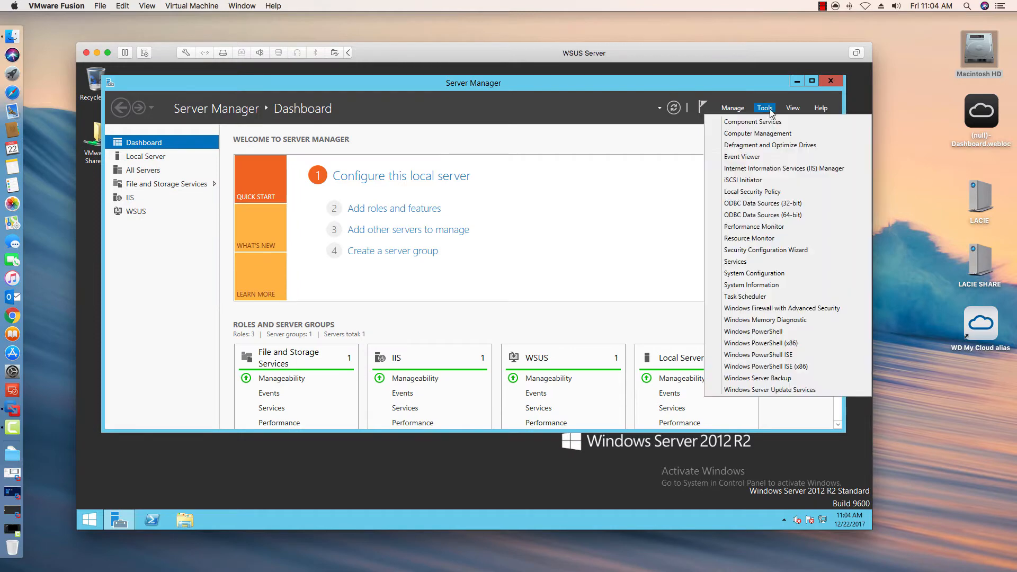
{"action": "left_click", "coordinate": [768, 390]}
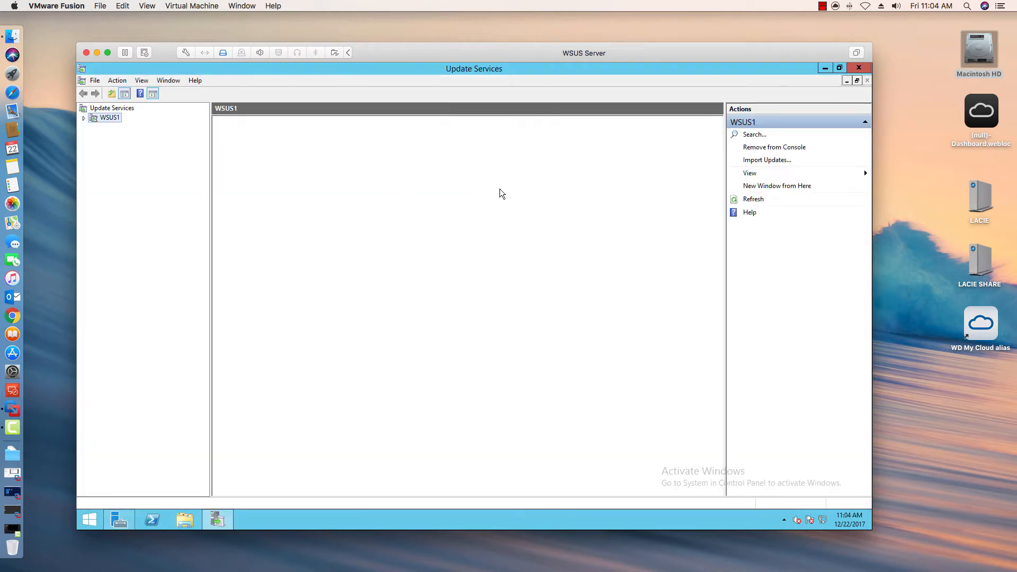
{"action": "left_click", "coordinate": [84, 118]}
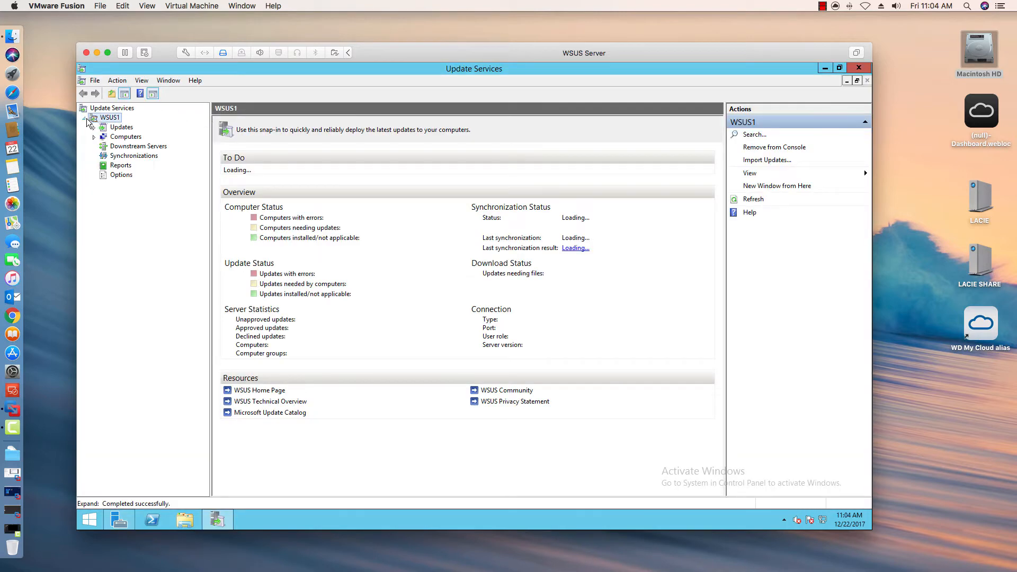
{"action": "left_click", "coordinate": [123, 176]}
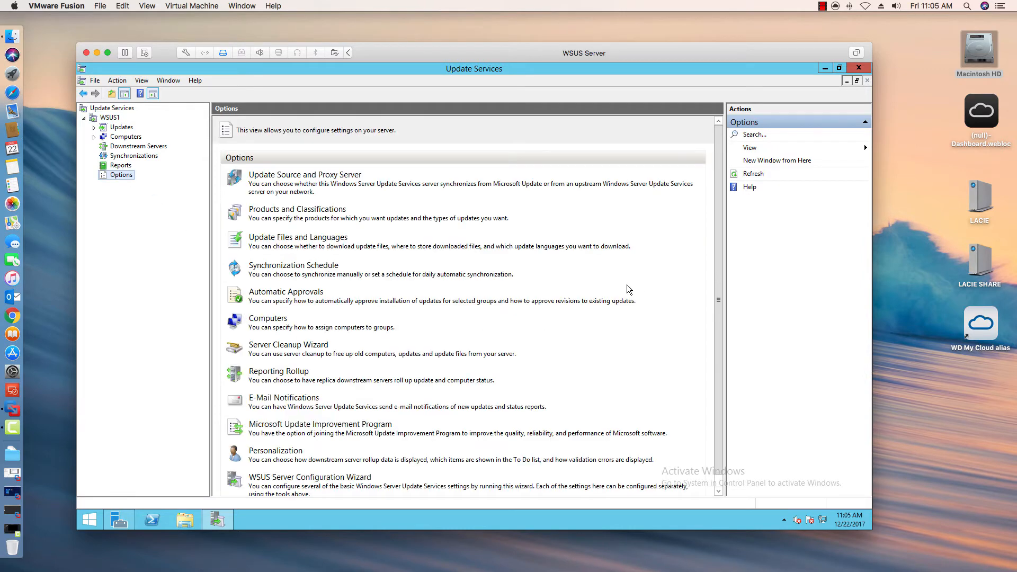
{"action": "left_click_drag", "start_coordinate": [715, 251], "coordinate": [713, 328]}
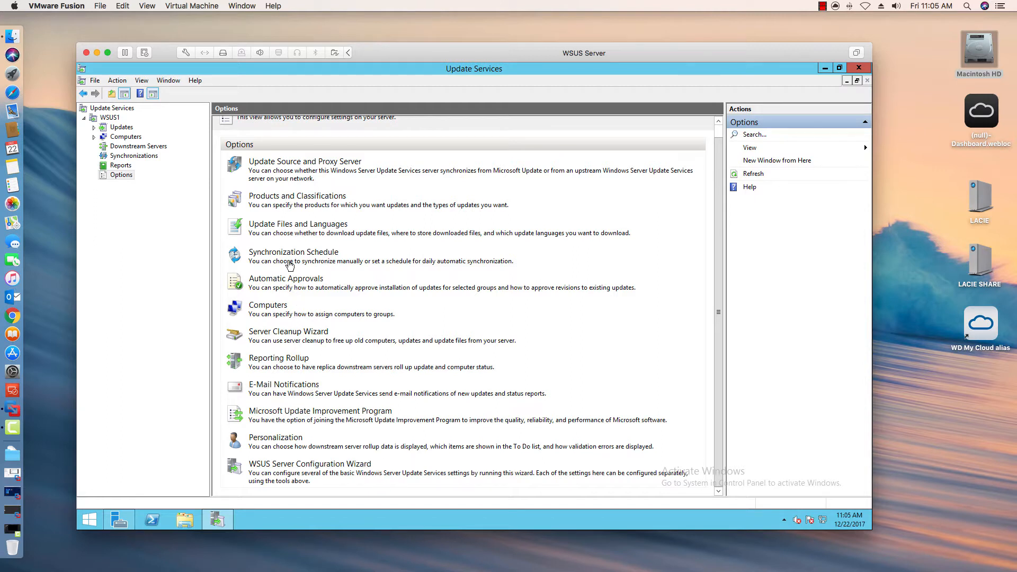
Step: In Products and Classifications, deselect Windows Server 2012 and select Windows Server 2012 R2 as a product to synchronize
{"action": "left_click", "coordinate": [281, 198]}
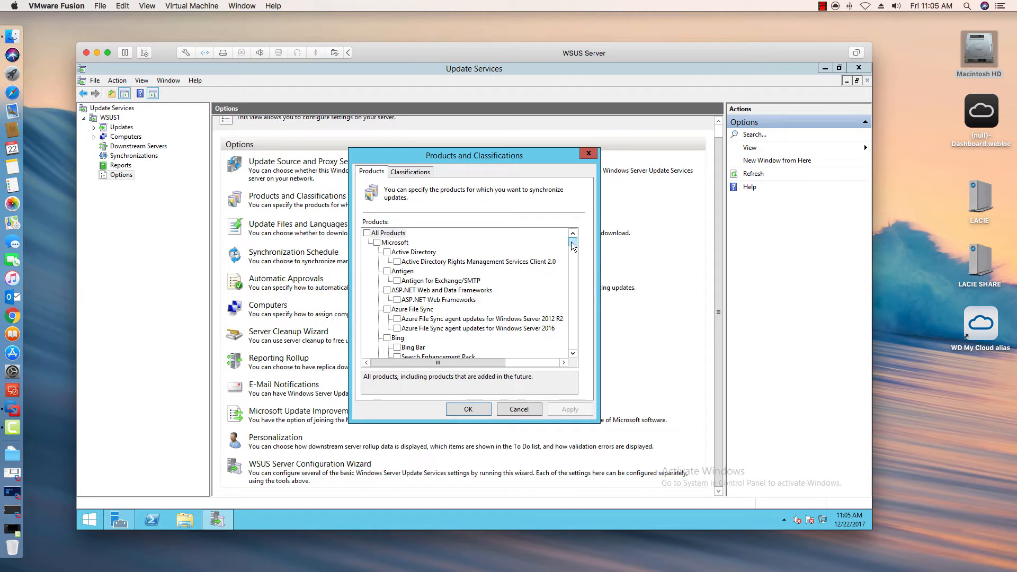
{"action": "left_click_drag", "start_coordinate": [571, 242], "coordinate": [574, 284]}
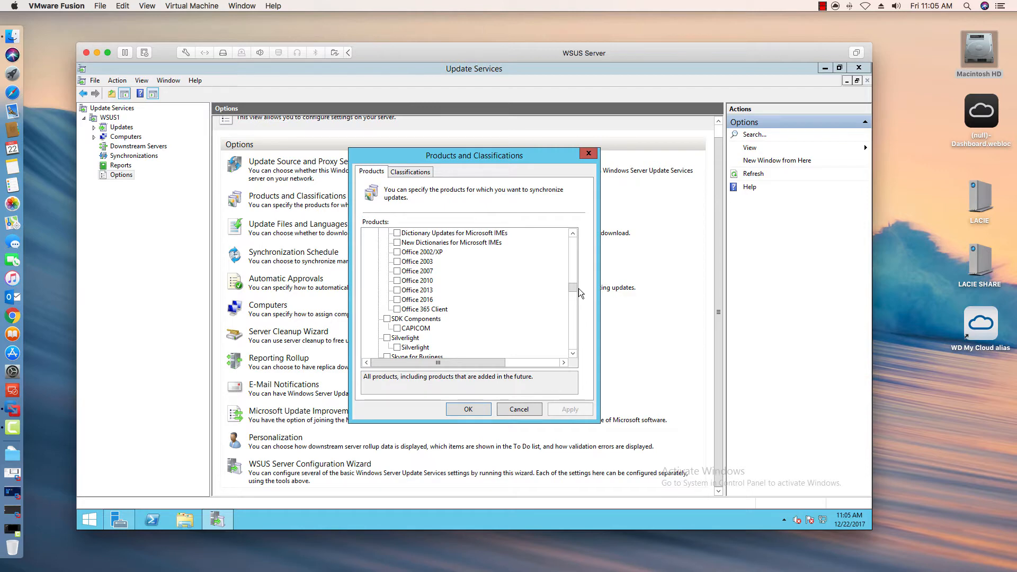
{"action": "left_click_drag", "start_coordinate": [574, 288], "coordinate": [574, 338]}
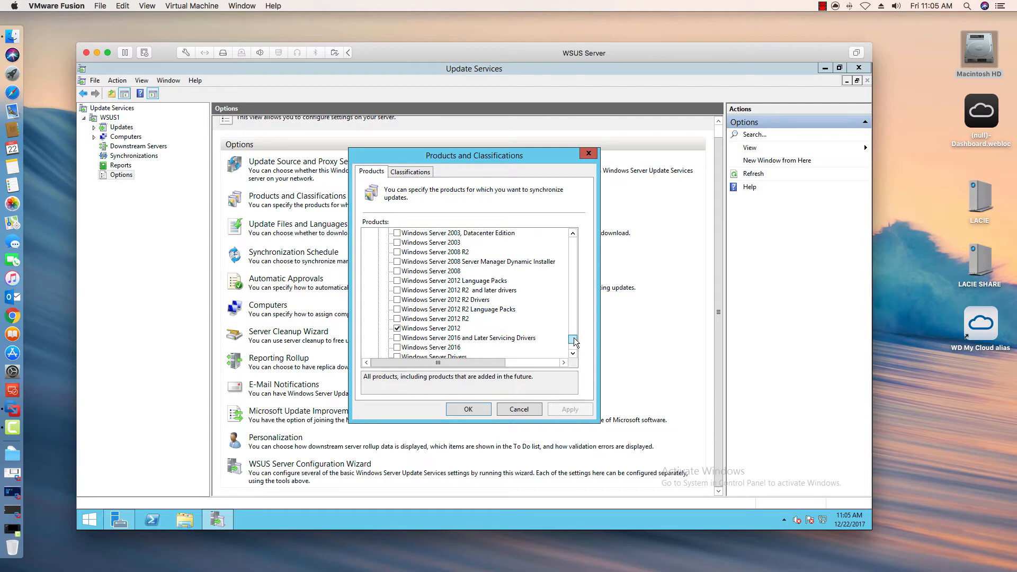
{"action": "left_click", "coordinate": [400, 329]}
{"action": "left_click", "coordinate": [397, 328]}
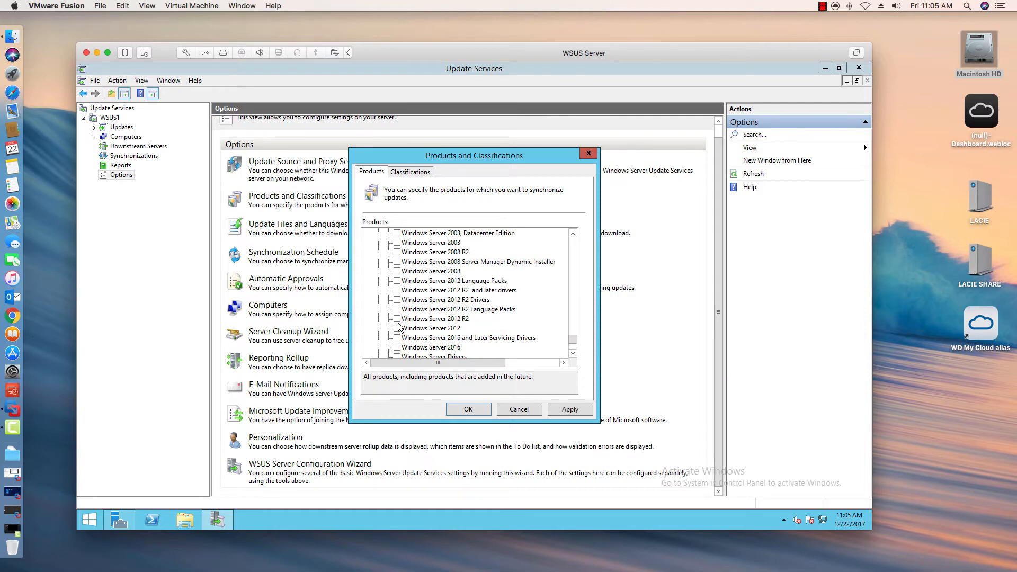
{"action": "left_click", "coordinate": [397, 319]}
{"action": "scroll", "coordinate": [572, 344], "scroll_direction": "down", "scroll_amount": 4}
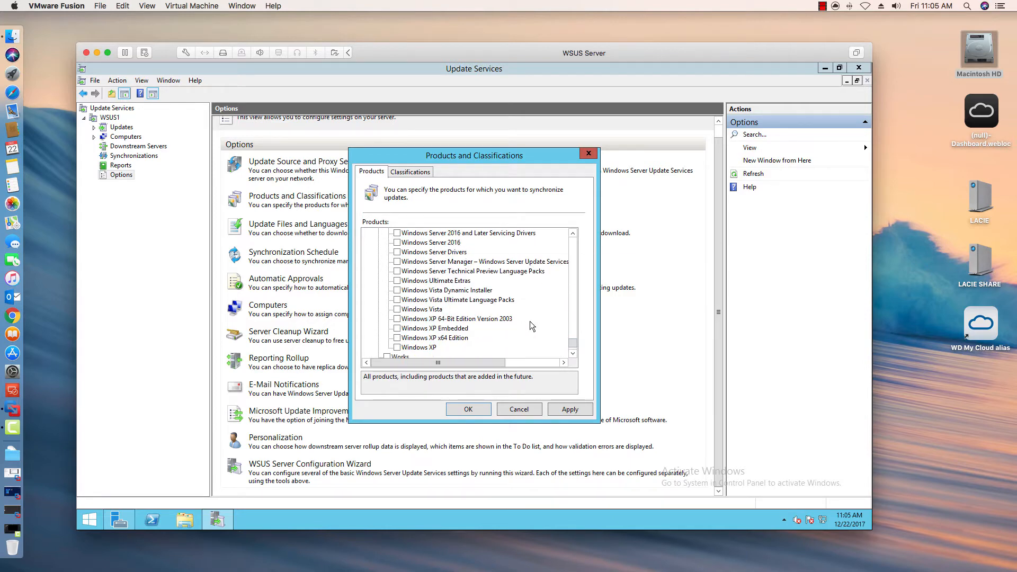
{"action": "scroll", "coordinate": [574, 341], "scroll_direction": "down", "scroll_amount": 2}
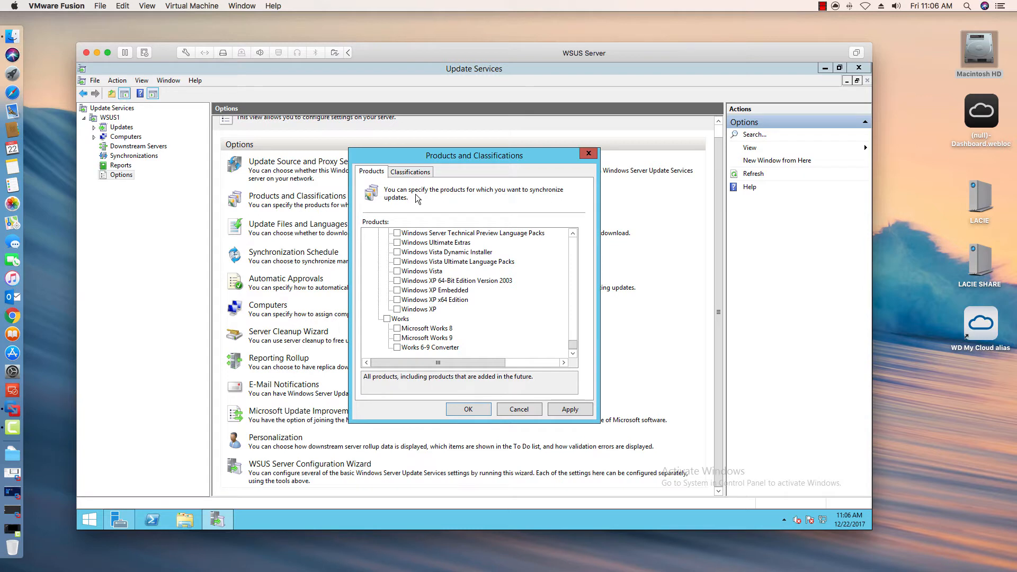
Step: Check the update classifications, accept the Products and Classifications settings, and start a synchronization from the WSUS1 overview
{"action": "left_click", "coordinate": [411, 172]}
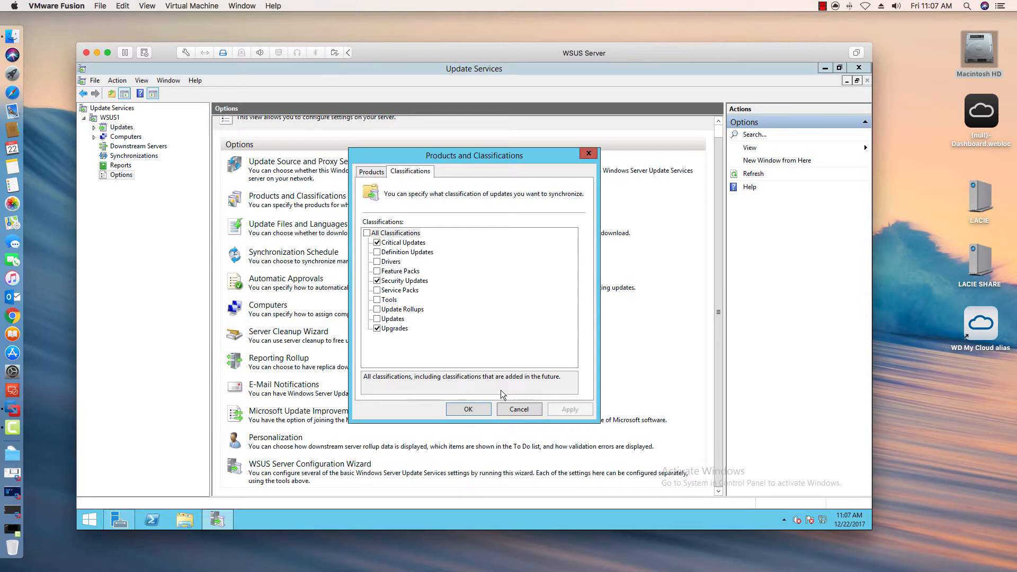
{"action": "left_click", "coordinate": [465, 410]}
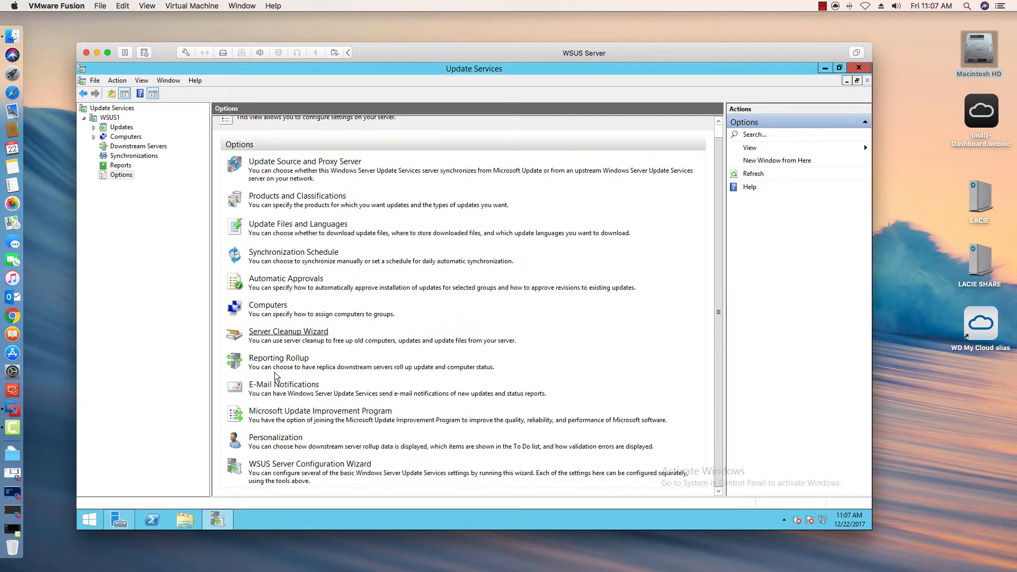
{"action": "left_click", "coordinate": [115, 118]}
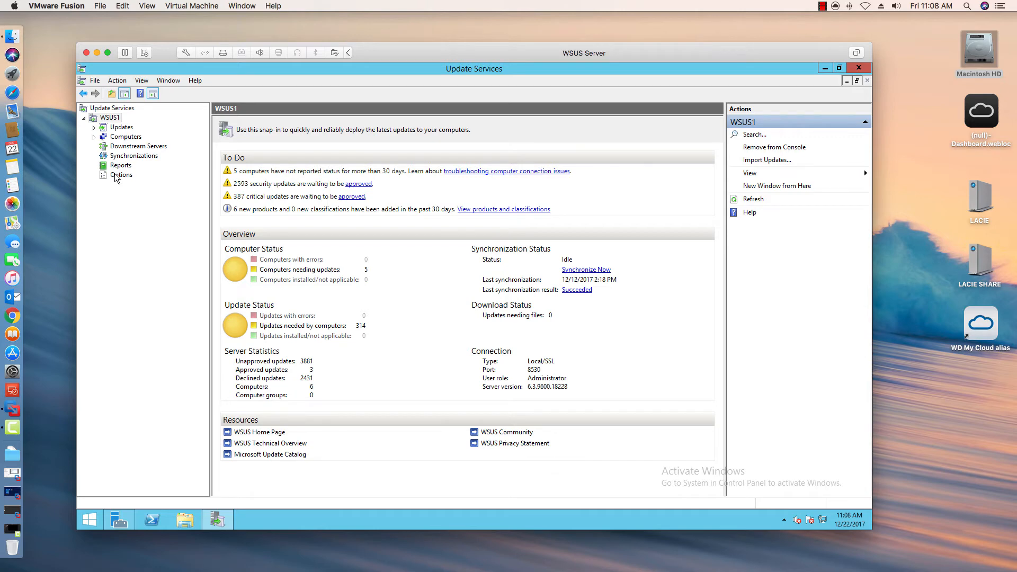
{"action": "left_click", "coordinate": [577, 270]}
{"action": "left_click", "coordinate": [822, 6]}
{"action": "left_click", "coordinate": [829, 29]}
Step: Minimize the WSUS Server virtual machine, switch to SCCM 2012 and unlock it with the administrator account password
{"action": "left_click", "coordinate": [98, 55]}
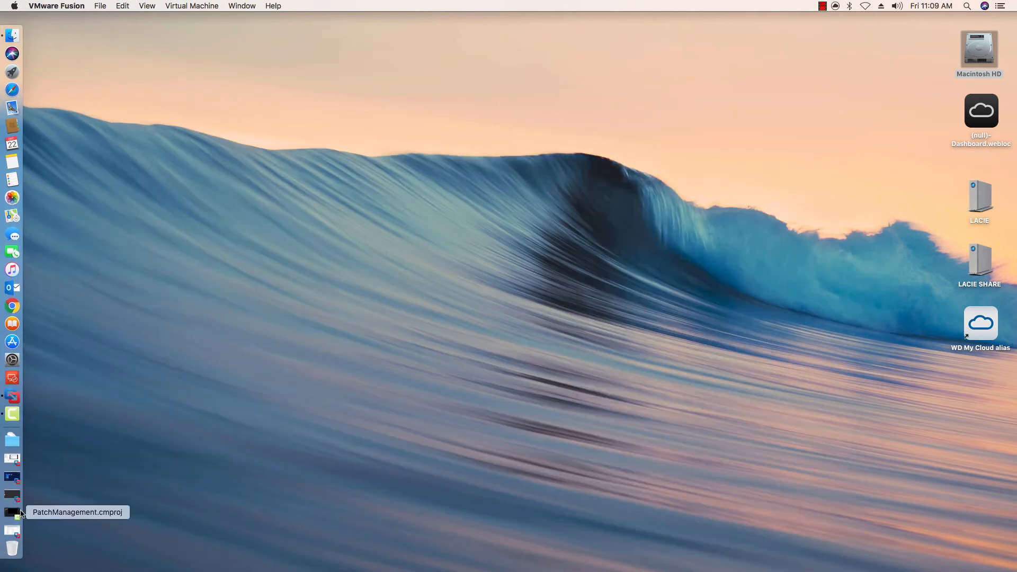
{"action": "left_click", "coordinate": [17, 495]}
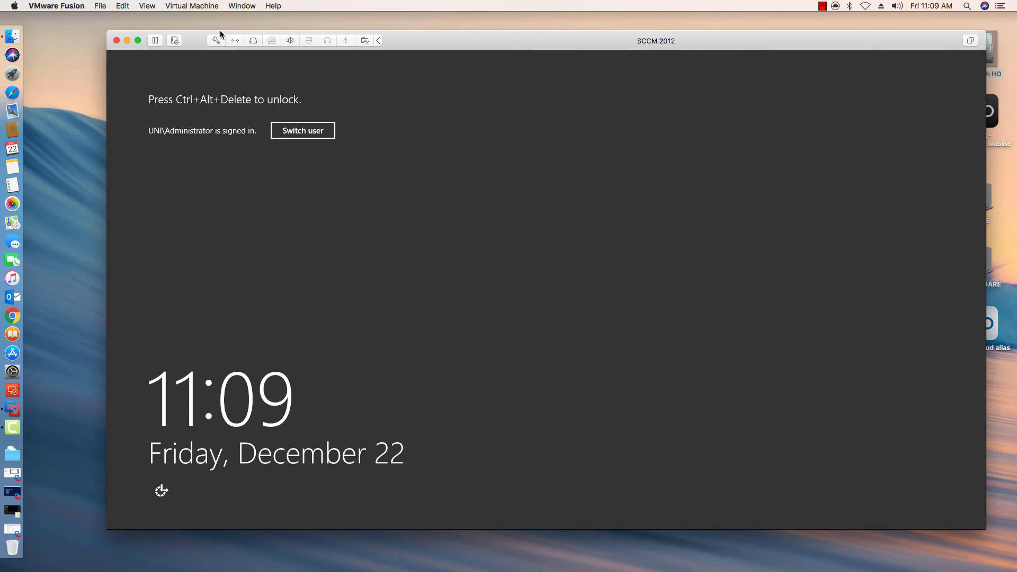
{"action": "left_click", "coordinate": [192, 5]}
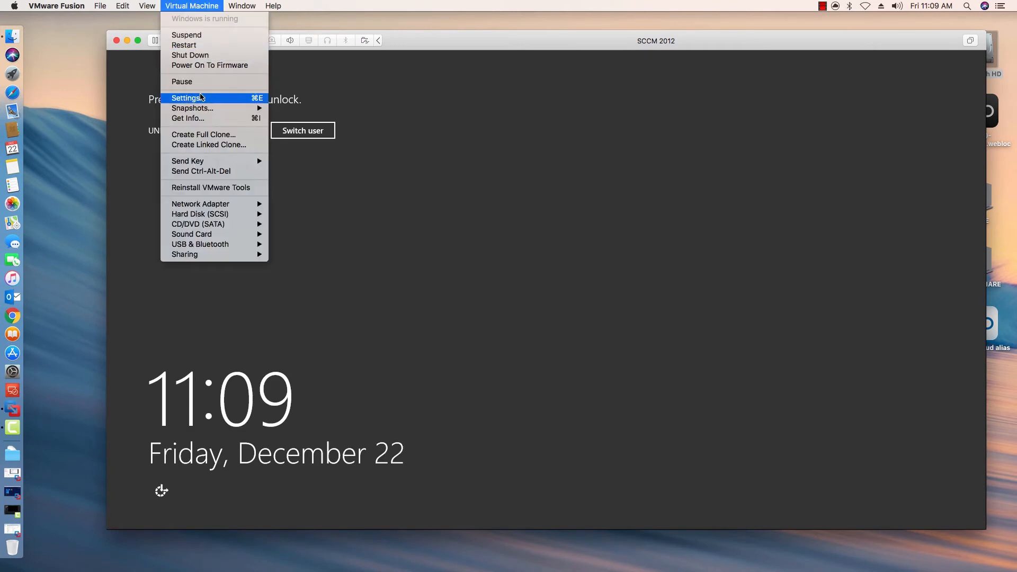
{"action": "left_click", "coordinate": [204, 171]}
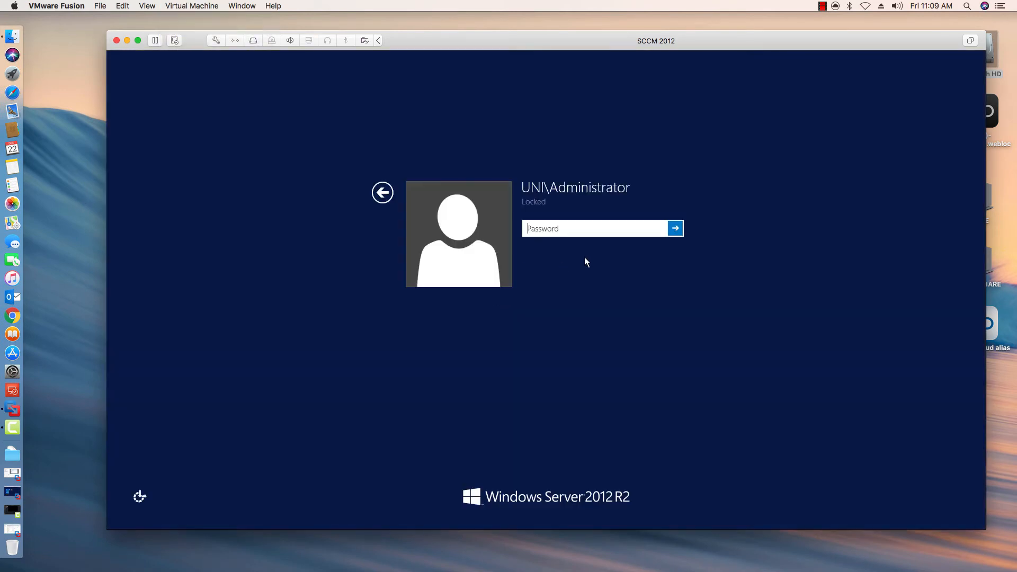
{"action": "type", "text": "********"}
{"action": "key", "text": "Return"}
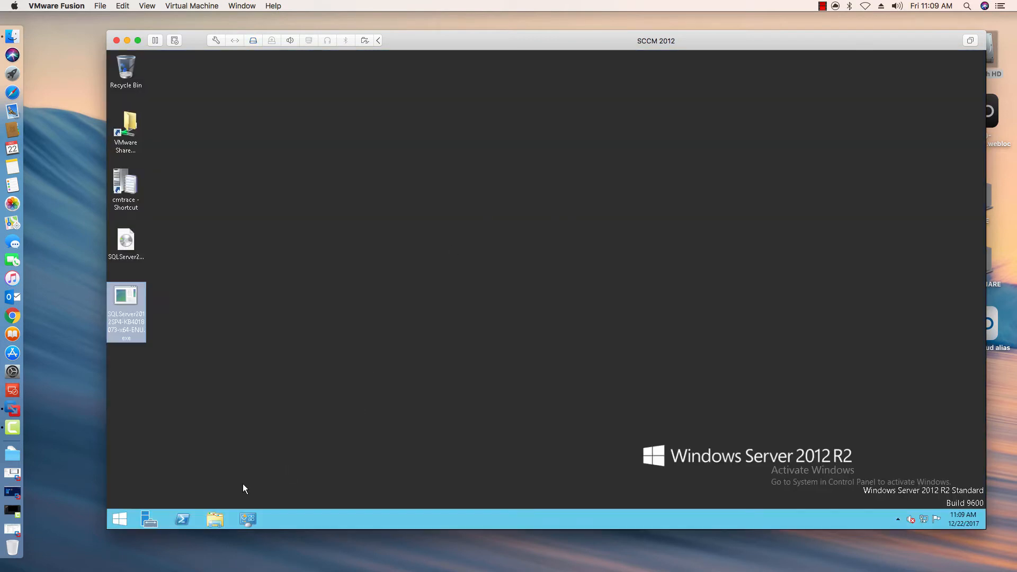
Step: Launch Server Manager on the SCCM server and open its Windows Server Update Services console
{"action": "left_click", "coordinate": [150, 518]}
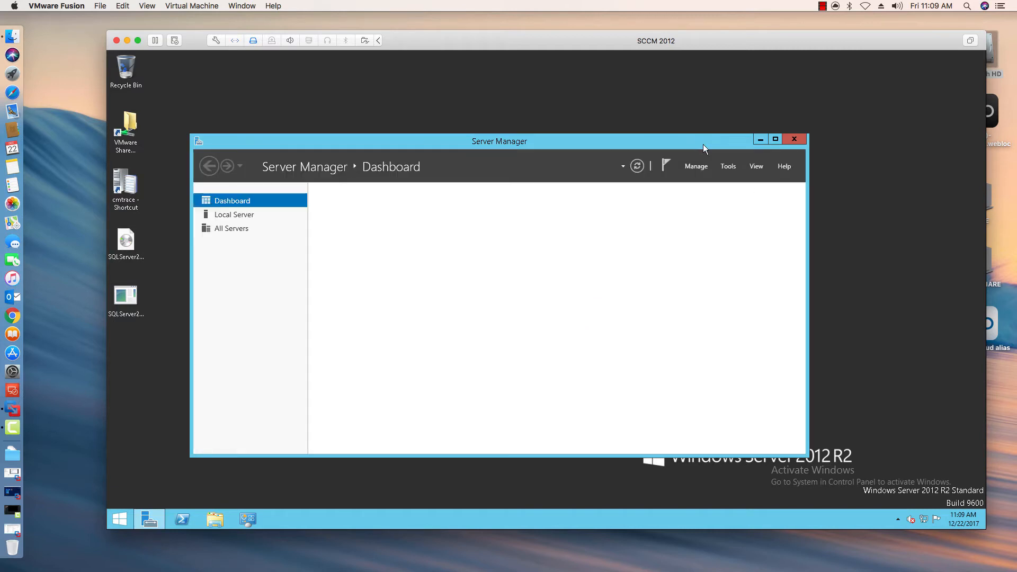
{"action": "left_click_drag", "start_coordinate": [703, 145], "coordinate": [743, 82]}
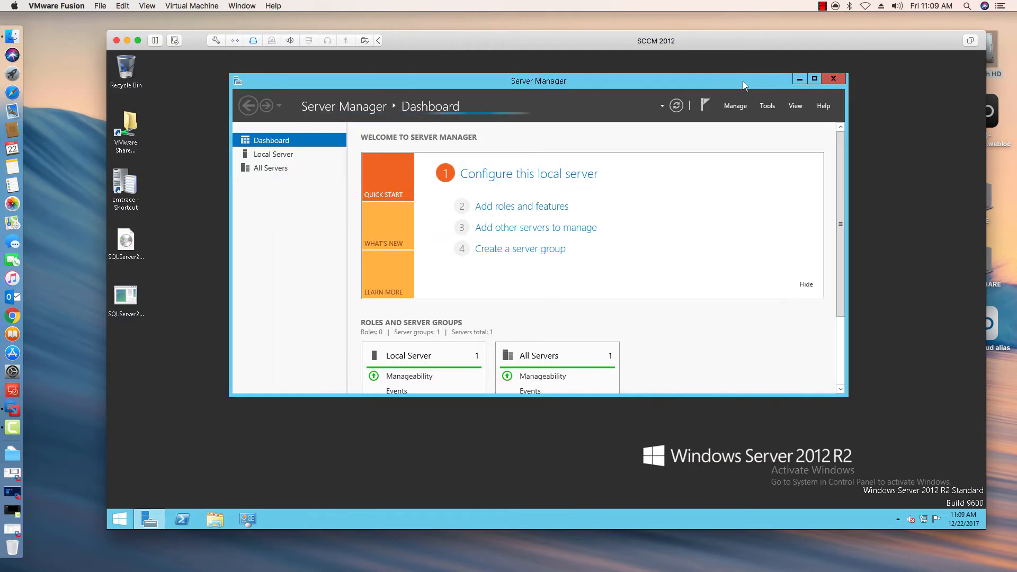
{"action": "left_click", "coordinate": [767, 105]}
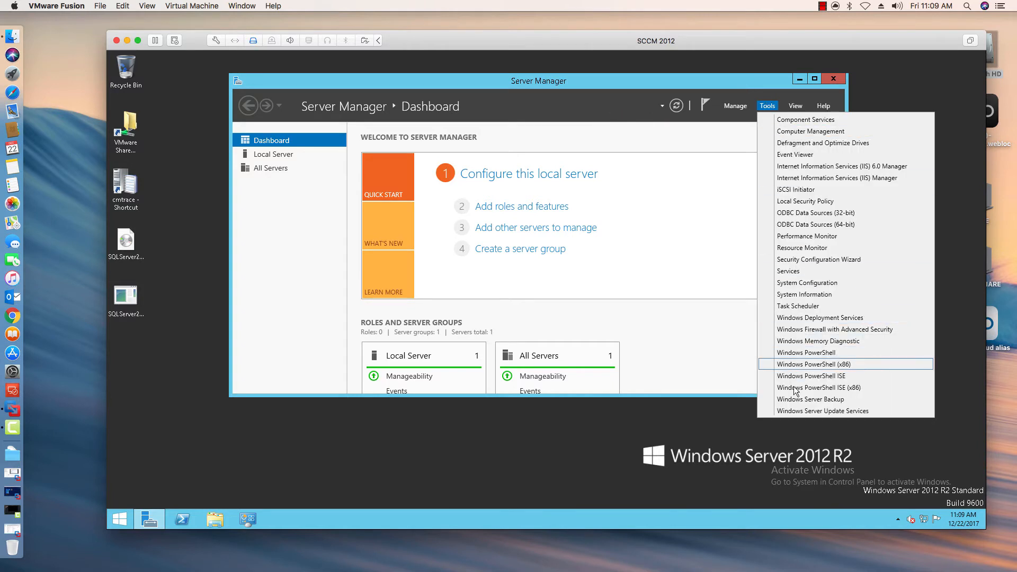
{"action": "left_click", "coordinate": [795, 409]}
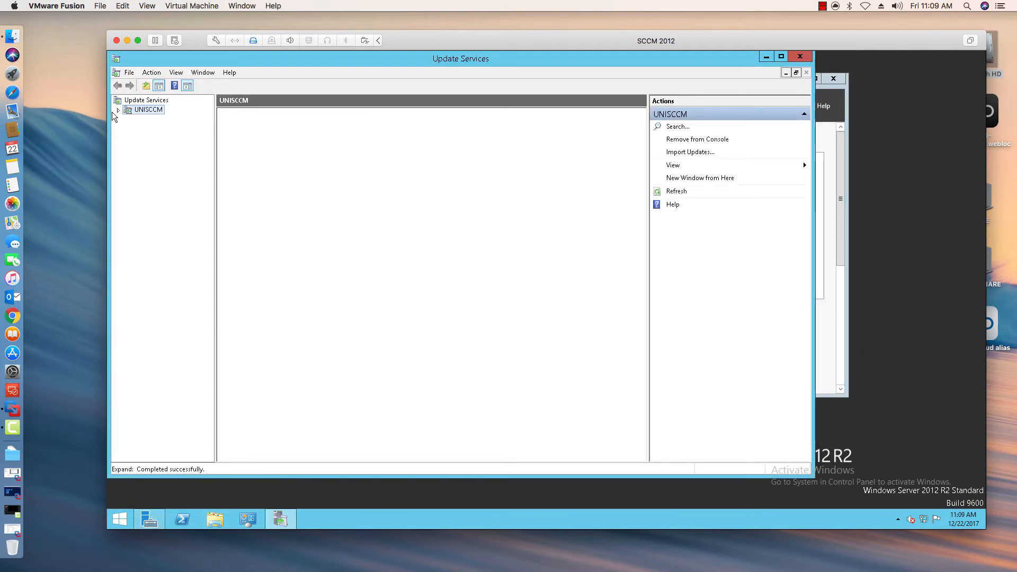
Step: Inspect the Products and Classifications options of the UNISCCM server, cancel the dialog and exit the Update Services console
{"action": "left_click", "coordinate": [118, 109]}
{"action": "left_click", "coordinate": [151, 169]}
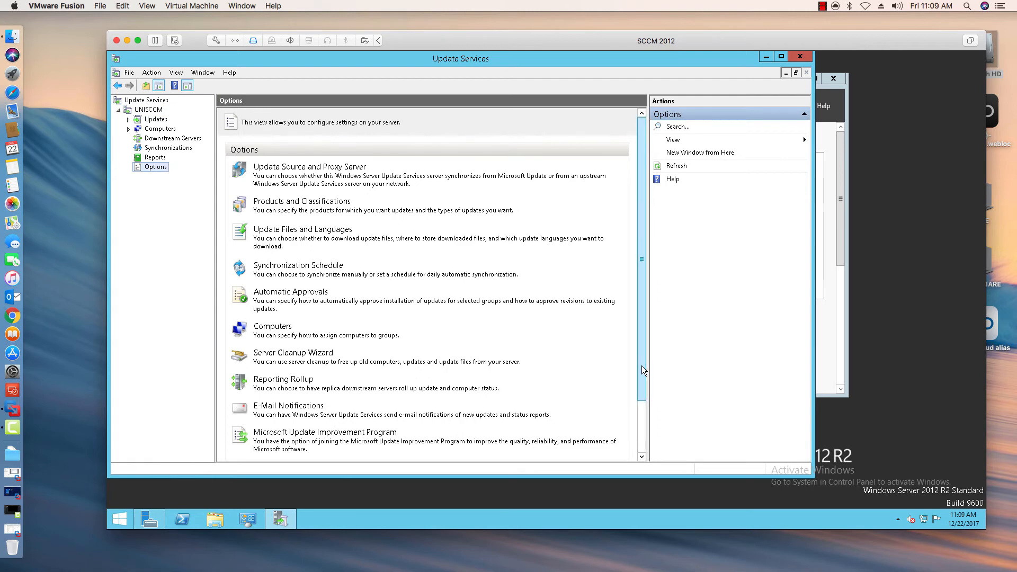
{"action": "scroll", "coordinate": [640, 448], "scroll_direction": "down", "scroll_amount": 3}
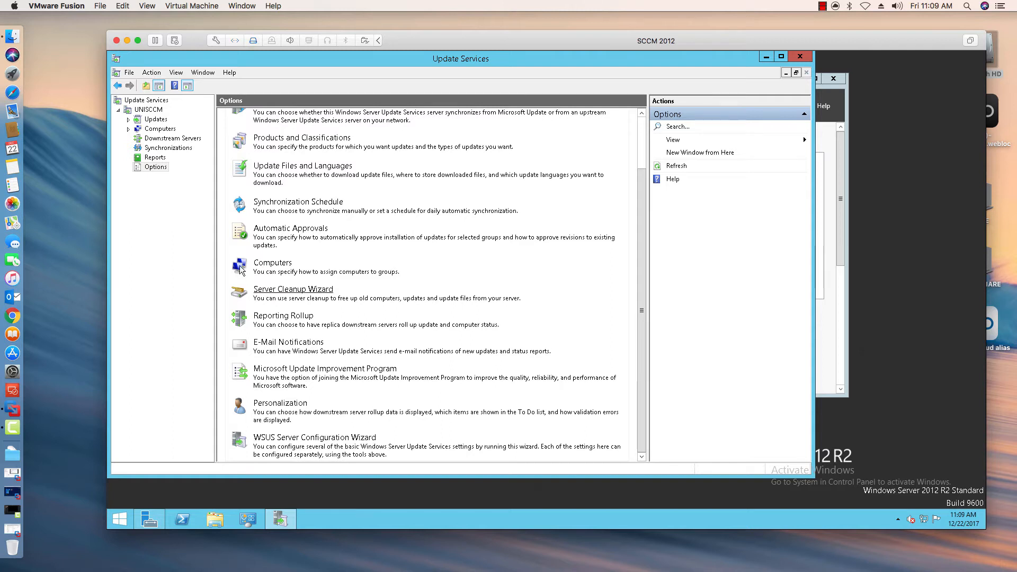
{"action": "left_click", "coordinate": [272, 139]}
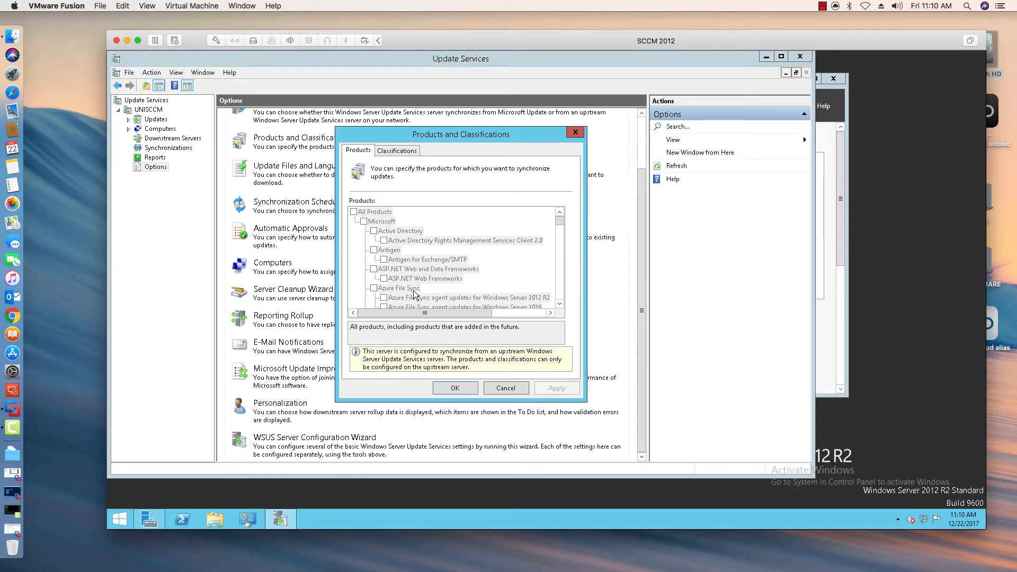
{"action": "left_click", "coordinate": [505, 388]}
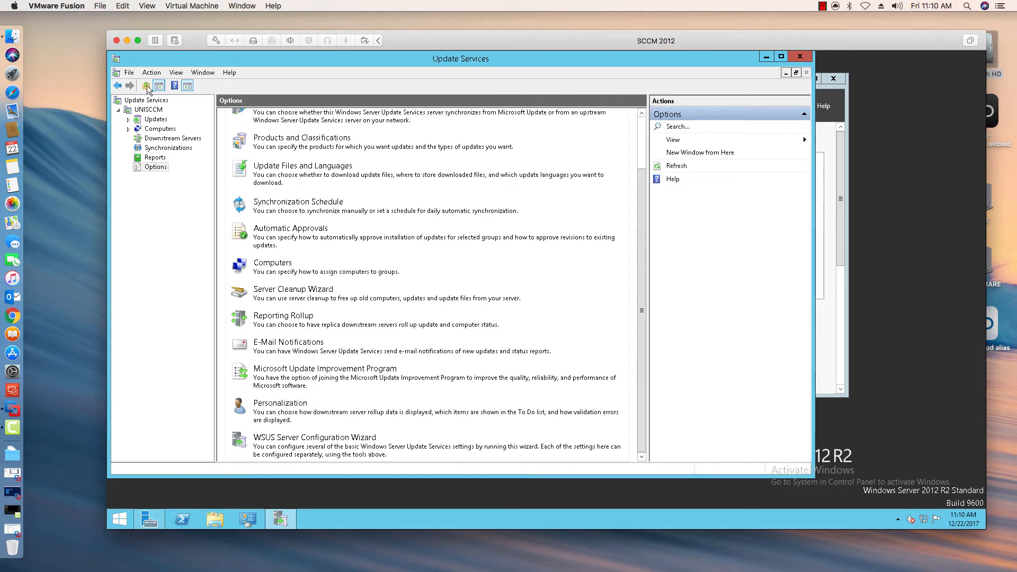
{"action": "left_click", "coordinate": [128, 73]}
{"action": "left_click", "coordinate": [137, 100]}
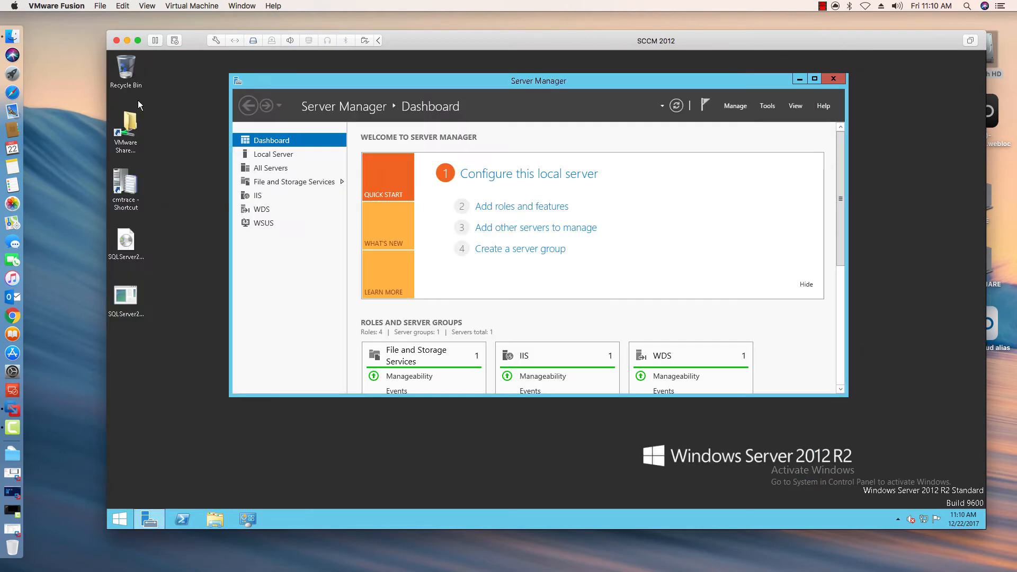
Step: Launch the Configuration Manager console and display Servers and Site System Roles under the Administration workspace's Site Configuration
{"action": "left_click", "coordinate": [120, 519]}
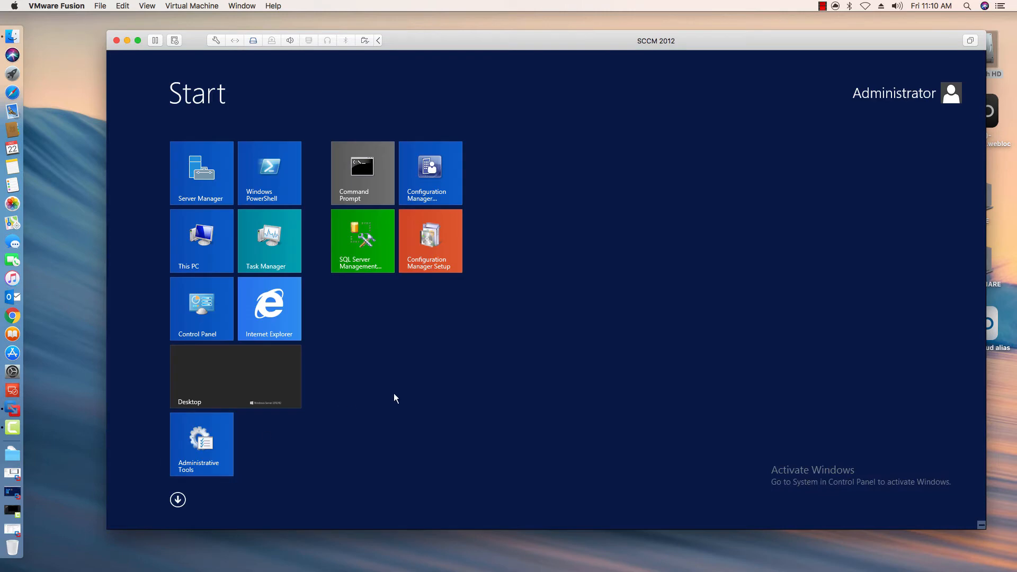
{"action": "left_click", "coordinate": [435, 169]}
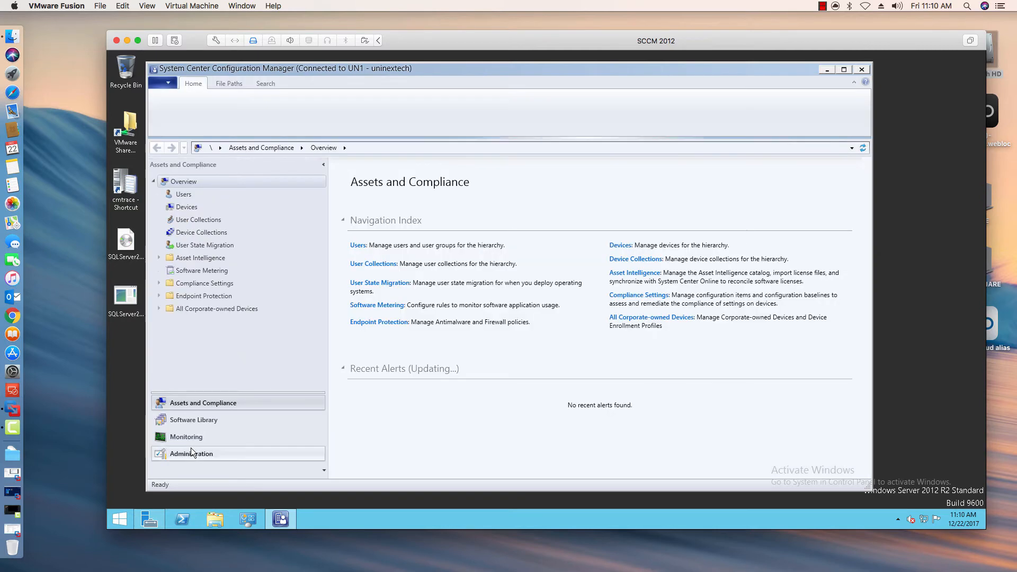
{"action": "left_click", "coordinate": [191, 449]}
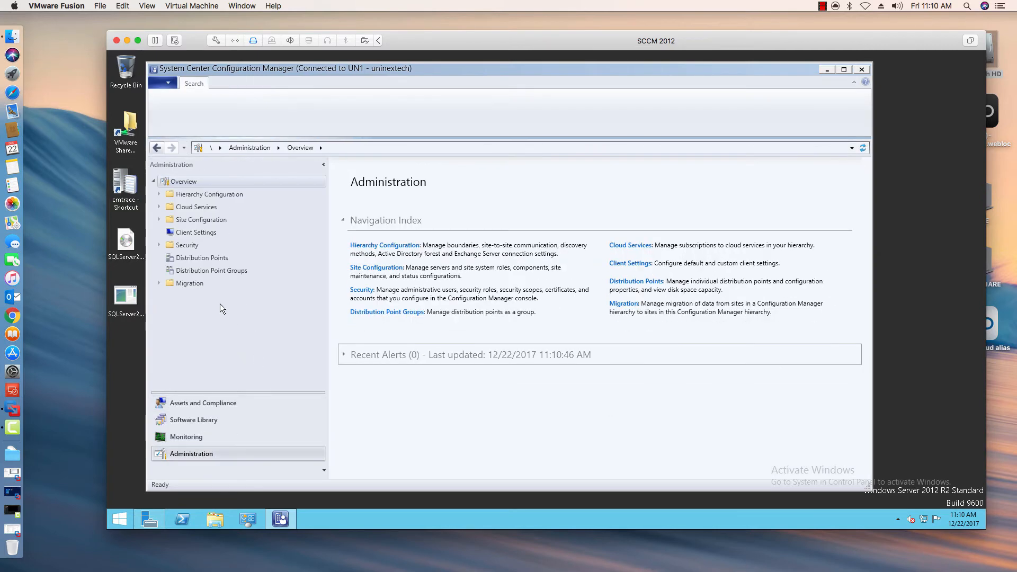
{"action": "left_click", "coordinate": [160, 219]}
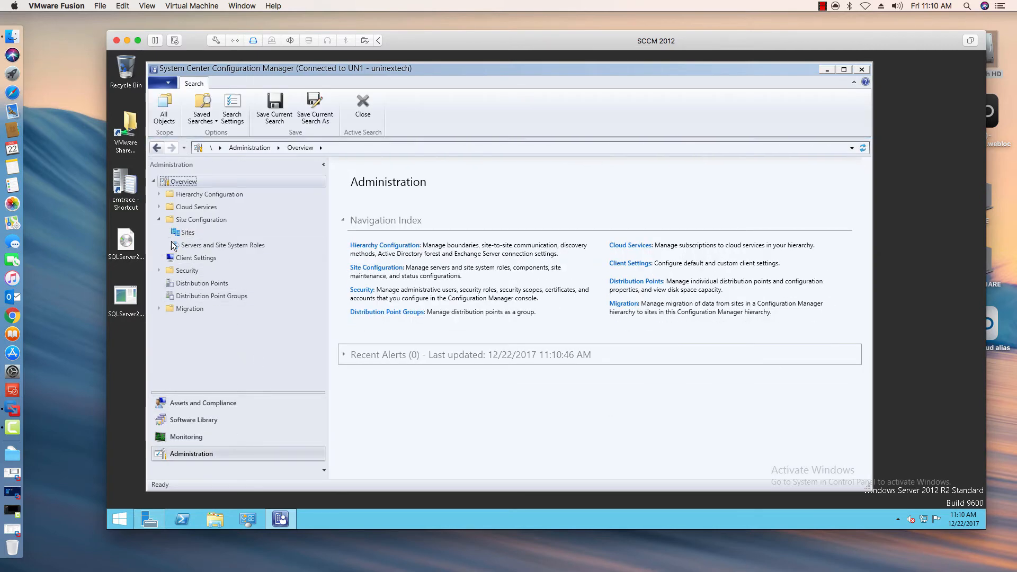
{"action": "left_click", "coordinate": [227, 246]}
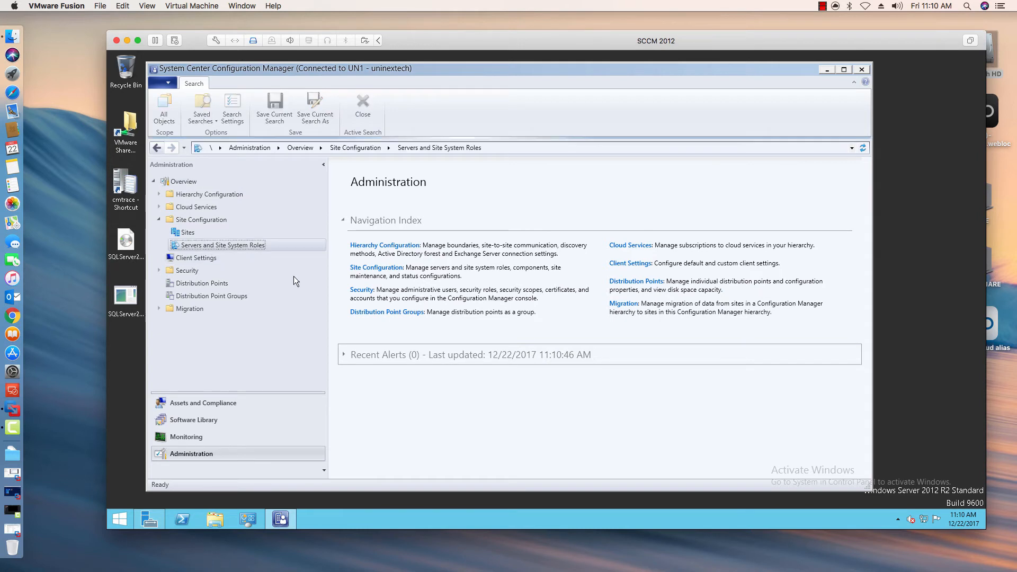
Step: Start creating a site system server and set its site code to UN1 - uninextech
{"action": "right_click", "coordinate": [243, 245]}
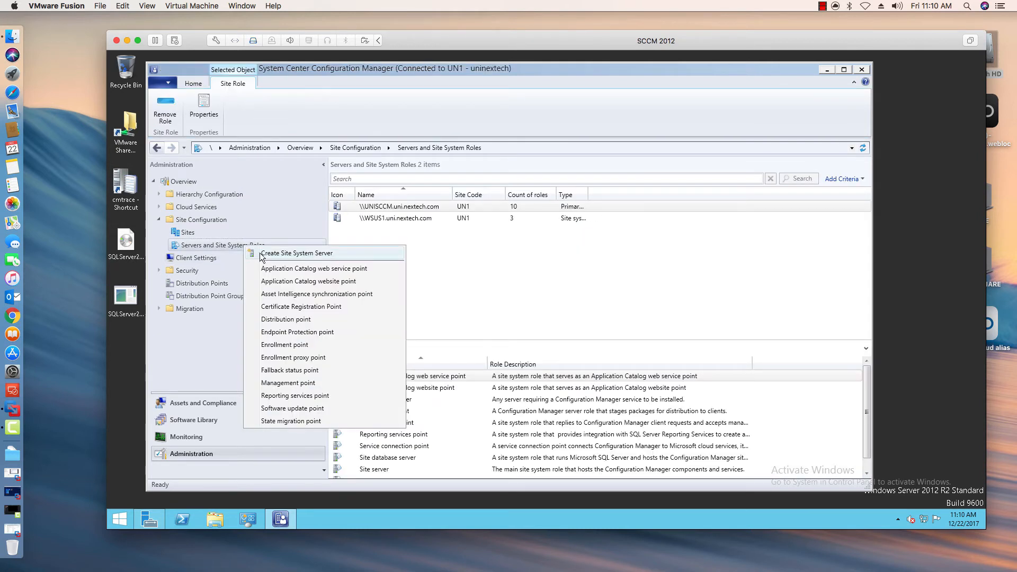
{"action": "left_click", "coordinate": [261, 254]}
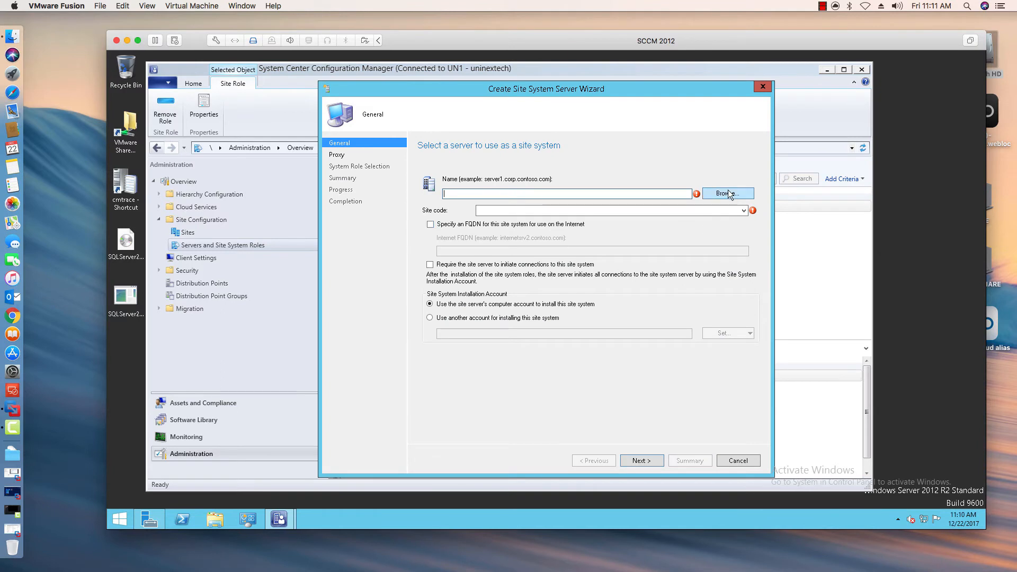
{"action": "left_click", "coordinate": [728, 194]}
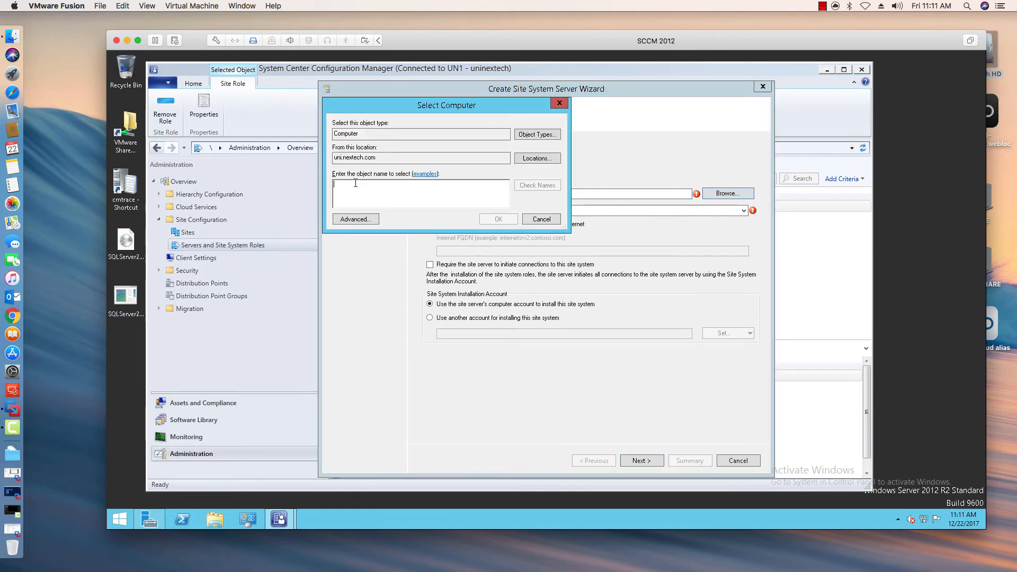
{"action": "left_click", "coordinate": [552, 220]}
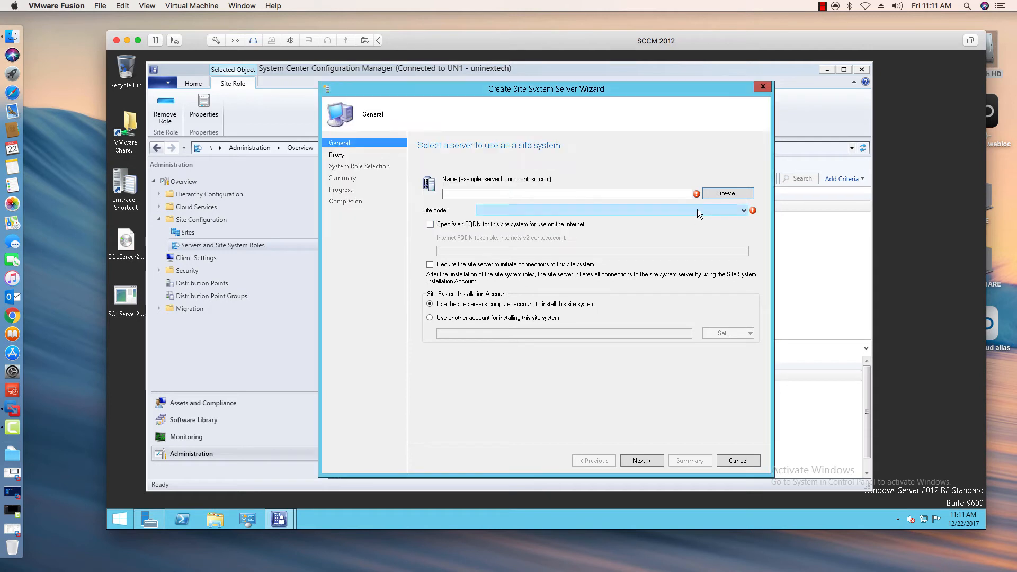
{"action": "left_click", "coordinate": [698, 209]}
{"action": "left_click", "coordinate": [674, 219]}
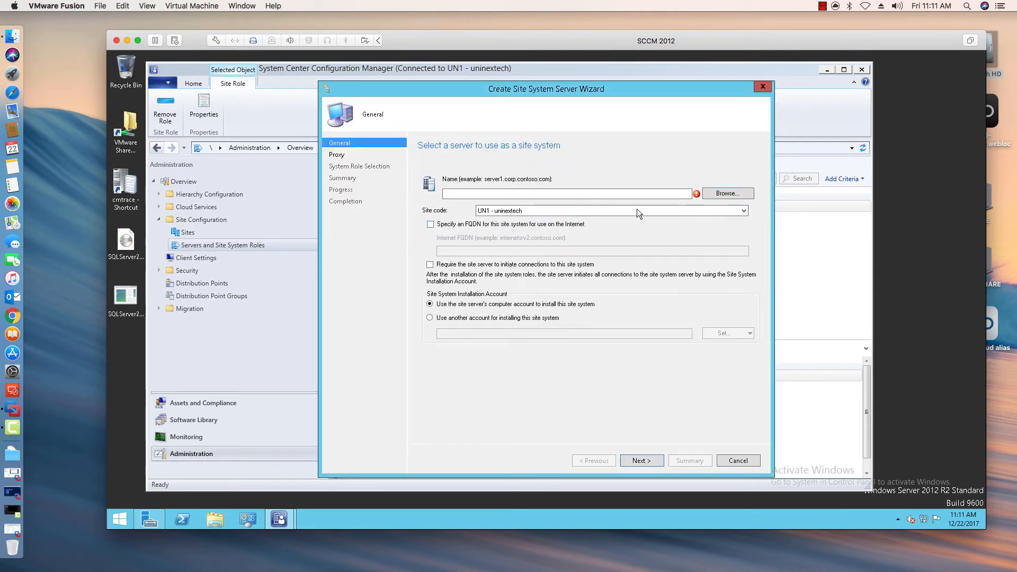
Step: Look up computers matching "next" in the uni.nextech.com domain and choose NEXT3 as the new site system server
{"action": "left_click", "coordinate": [741, 194]}
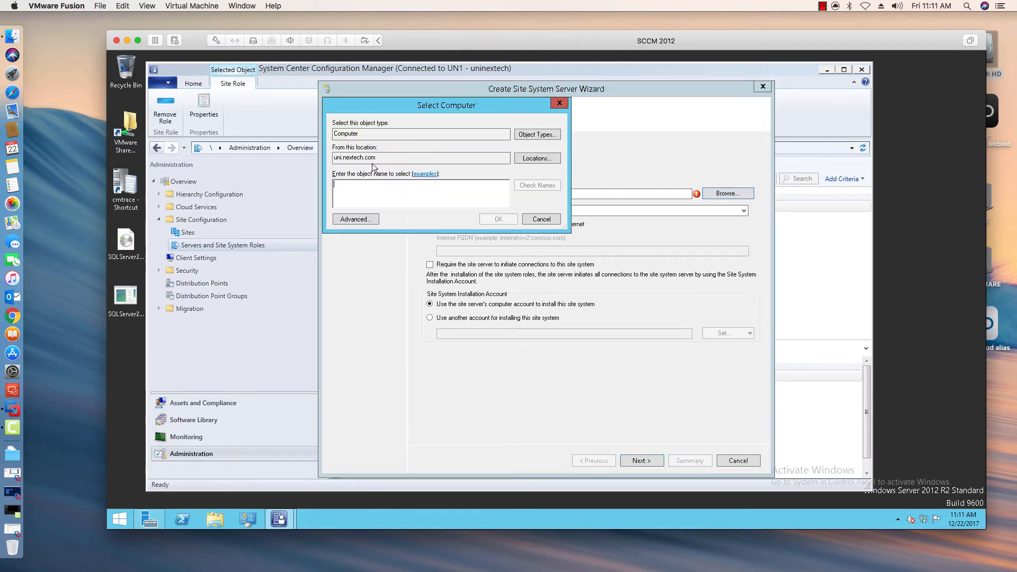
{"action": "type", "text": "next"}
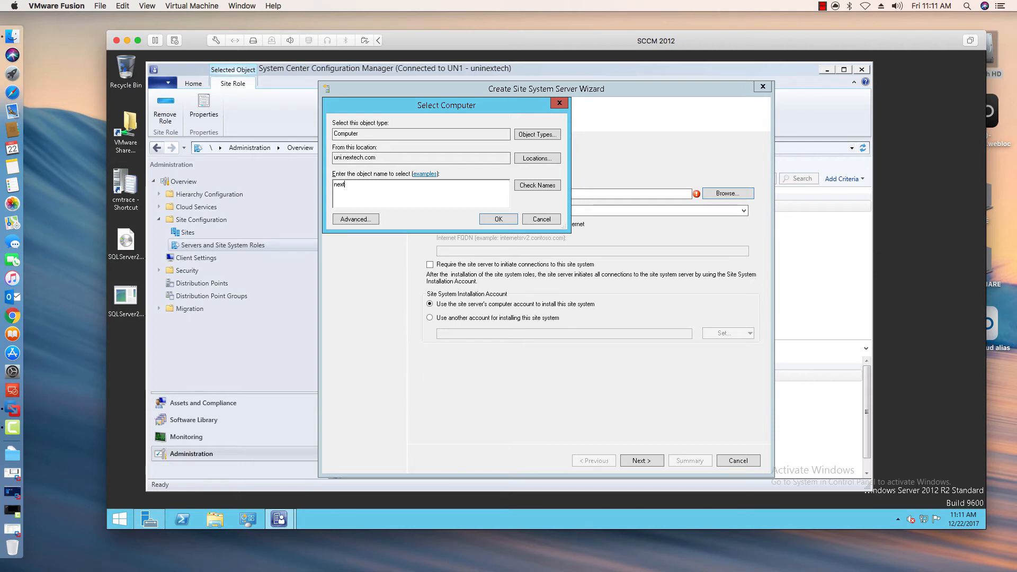
{"action": "type", "text": "t1"}
{"action": "left_click", "coordinate": [537, 185]}
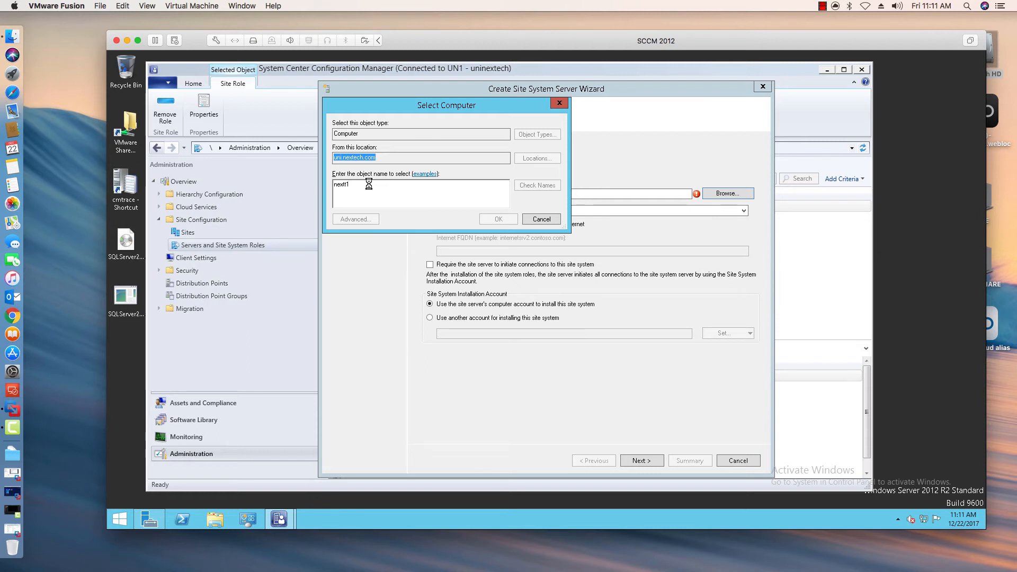
{"action": "left_click", "coordinate": [449, 177]}
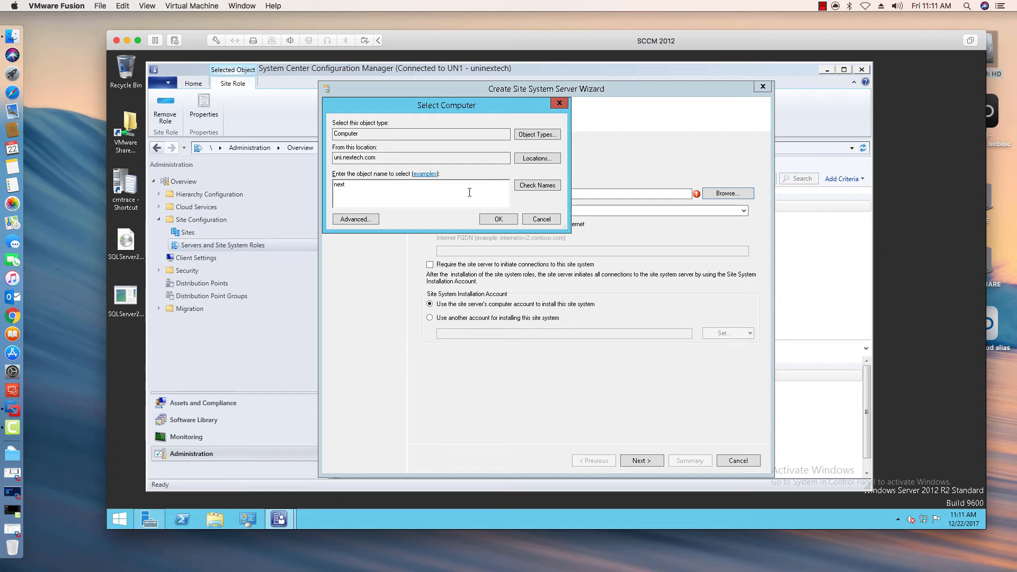
{"action": "left_click", "coordinate": [529, 185]}
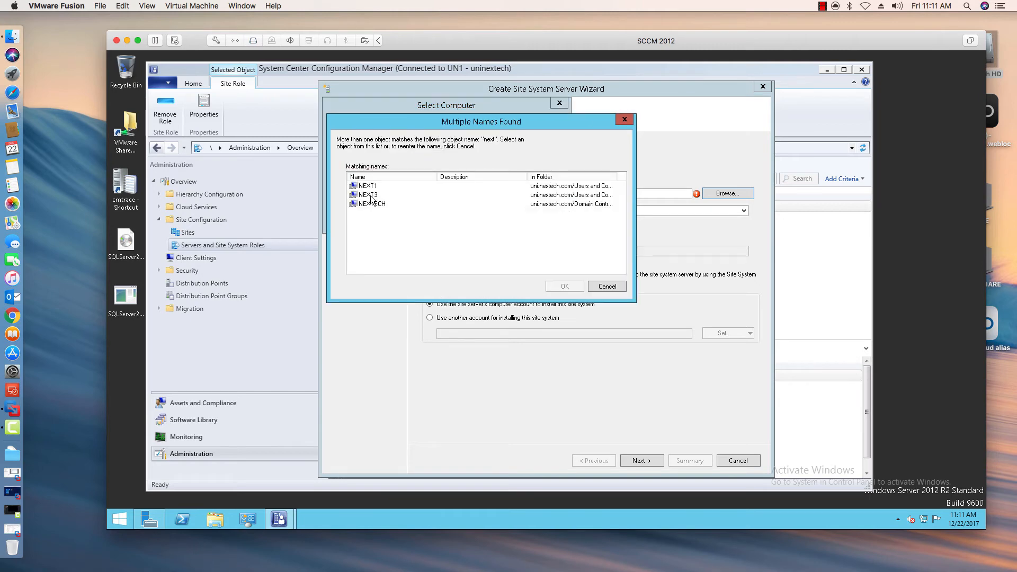
{"action": "left_click", "coordinate": [389, 195]}
{"action": "left_click", "coordinate": [551, 287]}
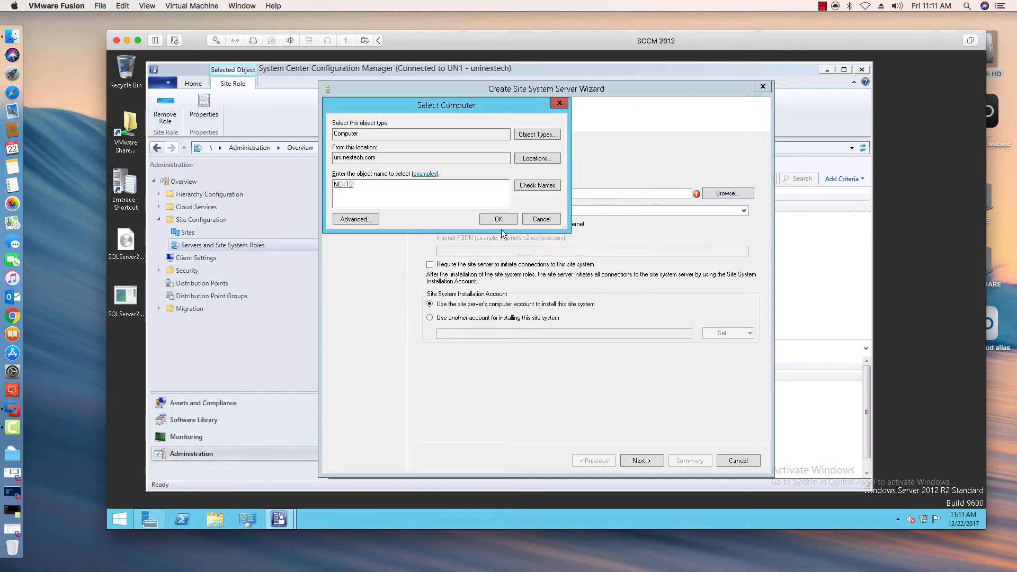
{"action": "left_click", "coordinate": [485, 219]}
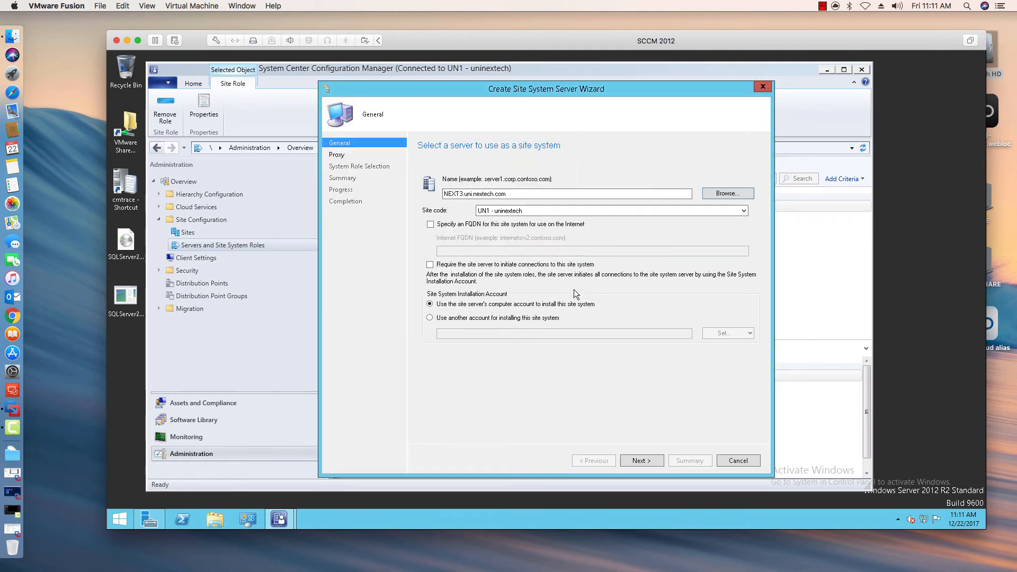
Step: Continue without a proxy server, tick the Software update point role, and exit the wizard discarding the changes
{"action": "left_click", "coordinate": [641, 461]}
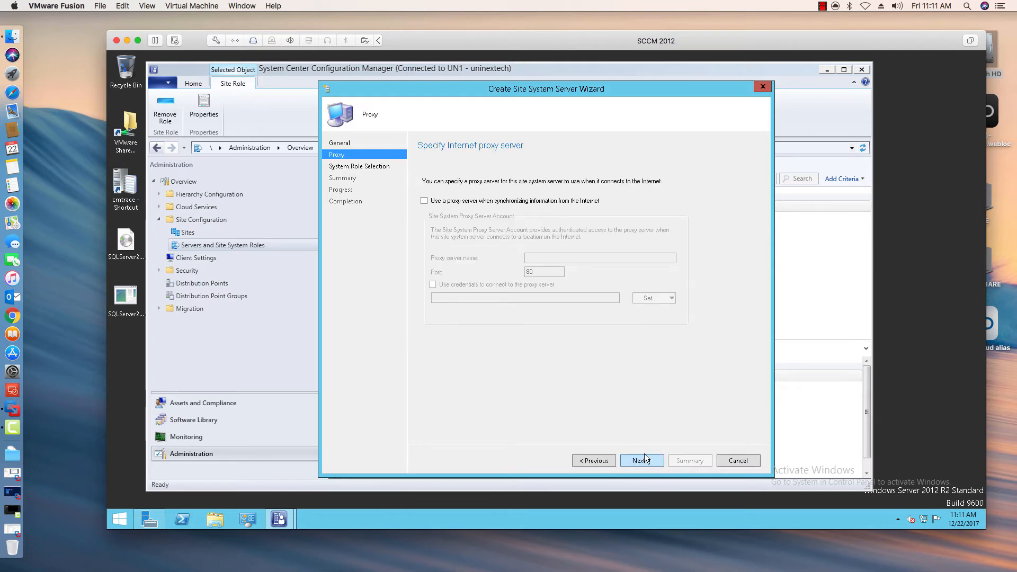
{"action": "left_click", "coordinate": [637, 459]}
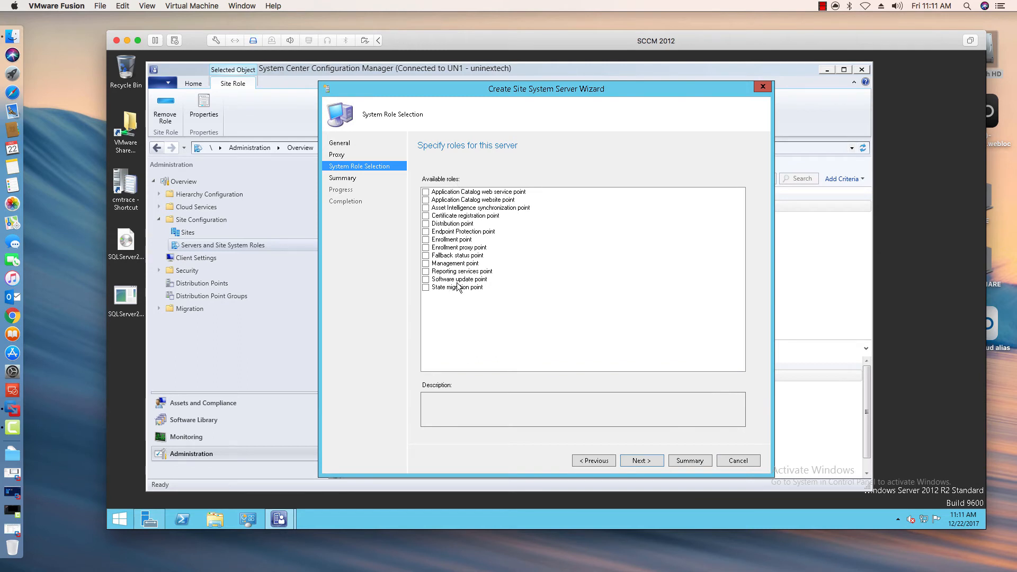
{"action": "left_click", "coordinate": [427, 280]}
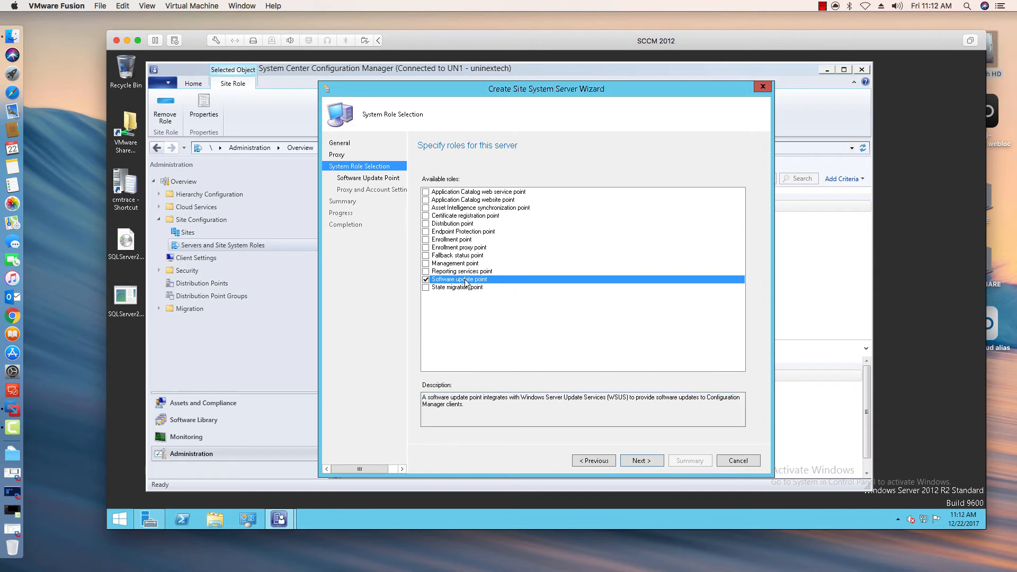
{"action": "left_click", "coordinate": [740, 460]}
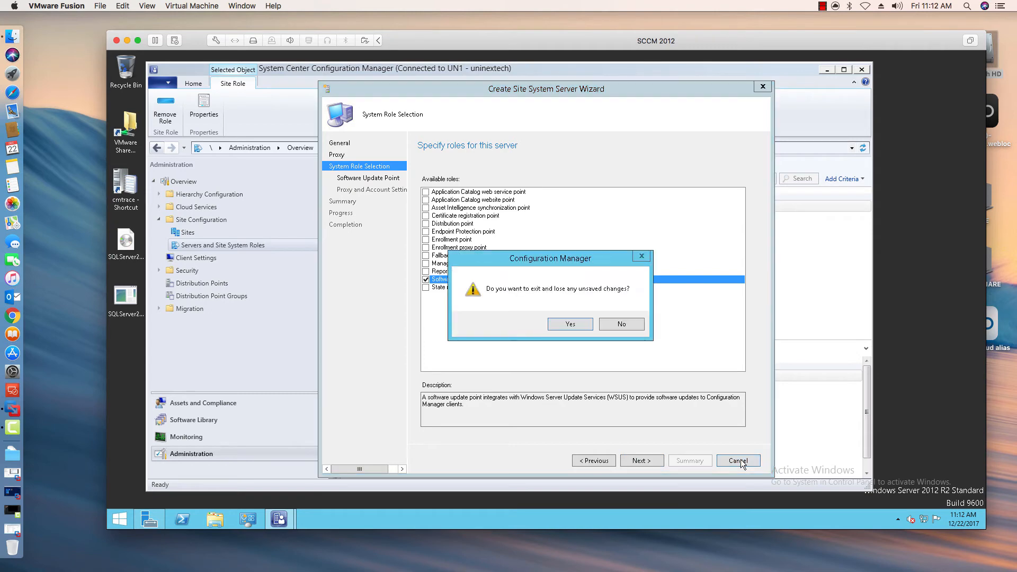
{"action": "left_click", "coordinate": [564, 323]}
Step: Inspect the Site system role properties of the WSUS1 server and cancel the dialog
{"action": "left_click", "coordinate": [415, 218]}
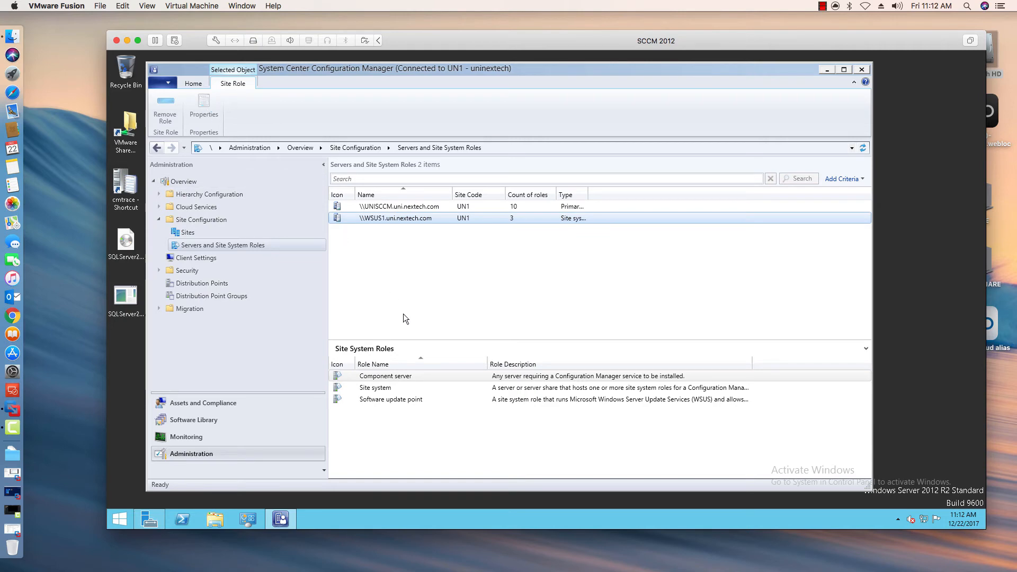
{"action": "left_click", "coordinate": [384, 389]}
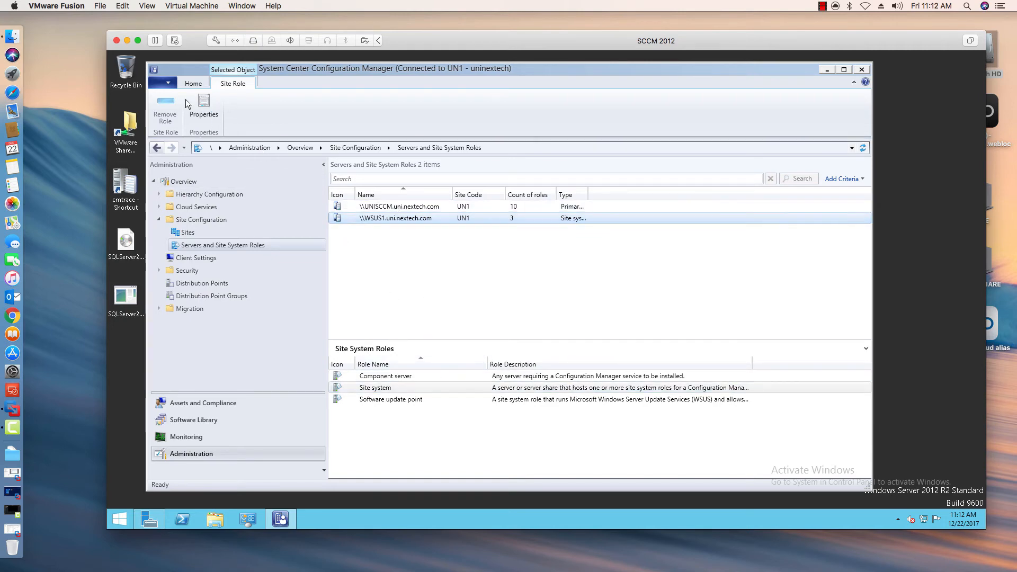
{"action": "left_click", "coordinate": [203, 108]}
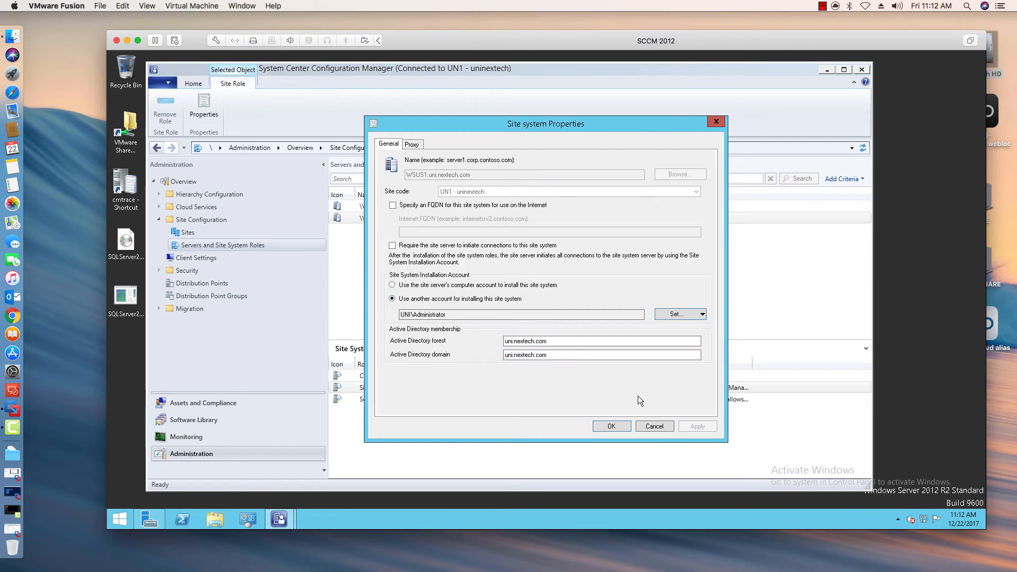
{"action": "left_click", "coordinate": [653, 426]}
Step: Inspect the WSUS port and client connection settings of WSUS1's Software update point role, then cancel the dialog
{"action": "left_click", "coordinate": [424, 398]}
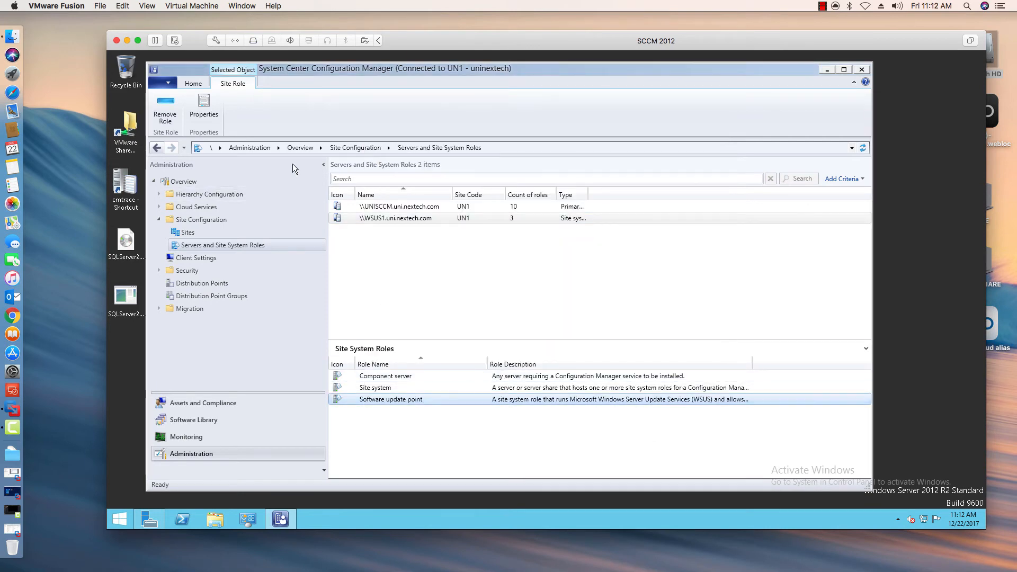
{"action": "left_click", "coordinate": [203, 103]}
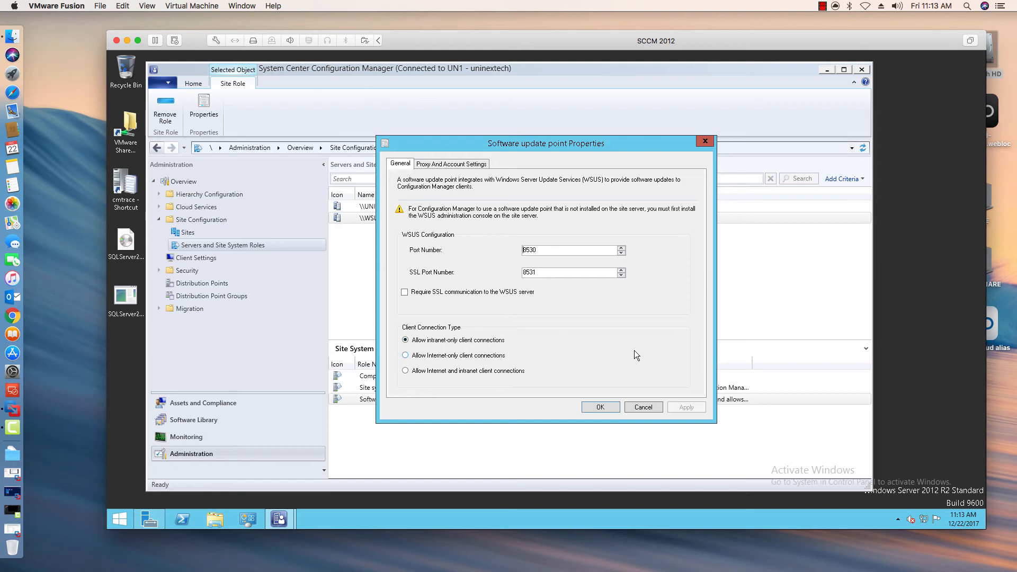
{"action": "left_click", "coordinate": [658, 408]}
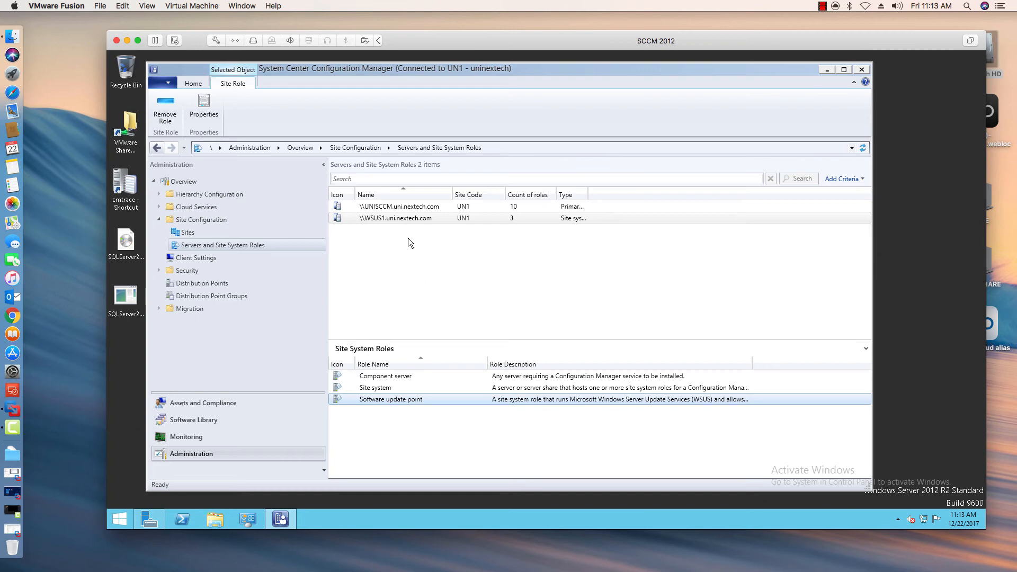
Step: Display All Software Updates under Software Updates in the Software Library workspace
{"action": "left_click", "coordinate": [208, 419]}
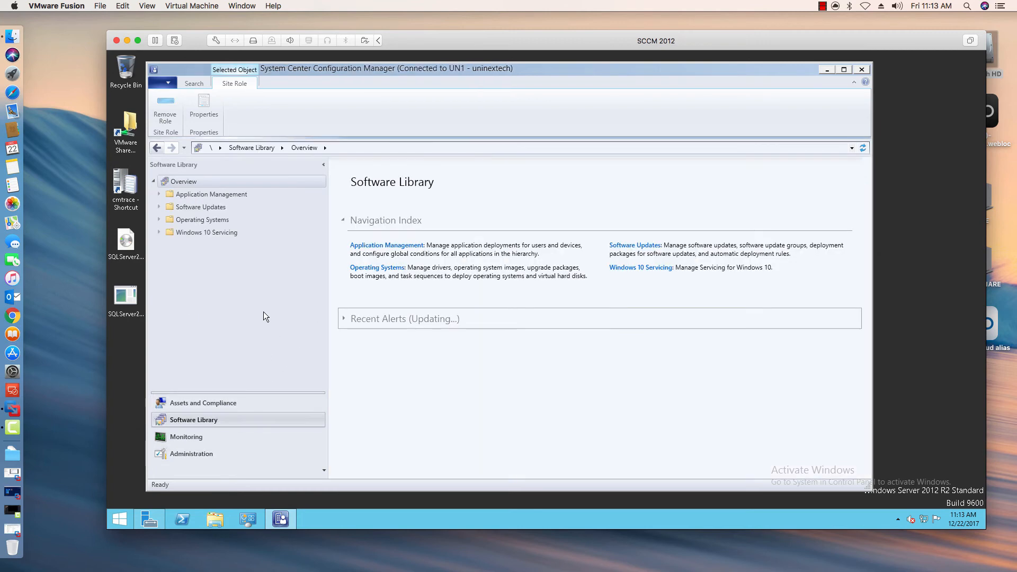
{"action": "left_click", "coordinate": [159, 207]}
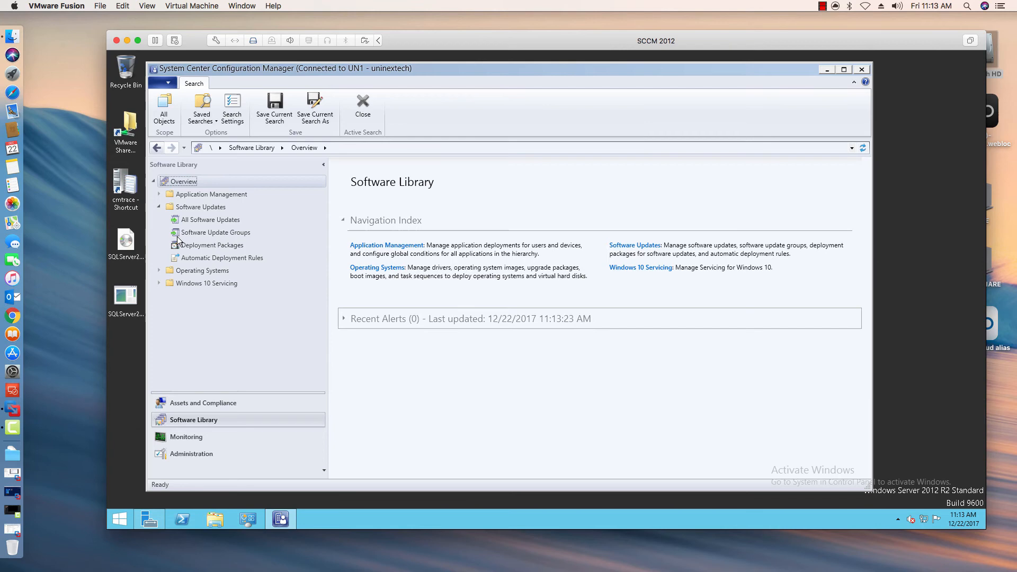
{"action": "left_click", "coordinate": [212, 220]}
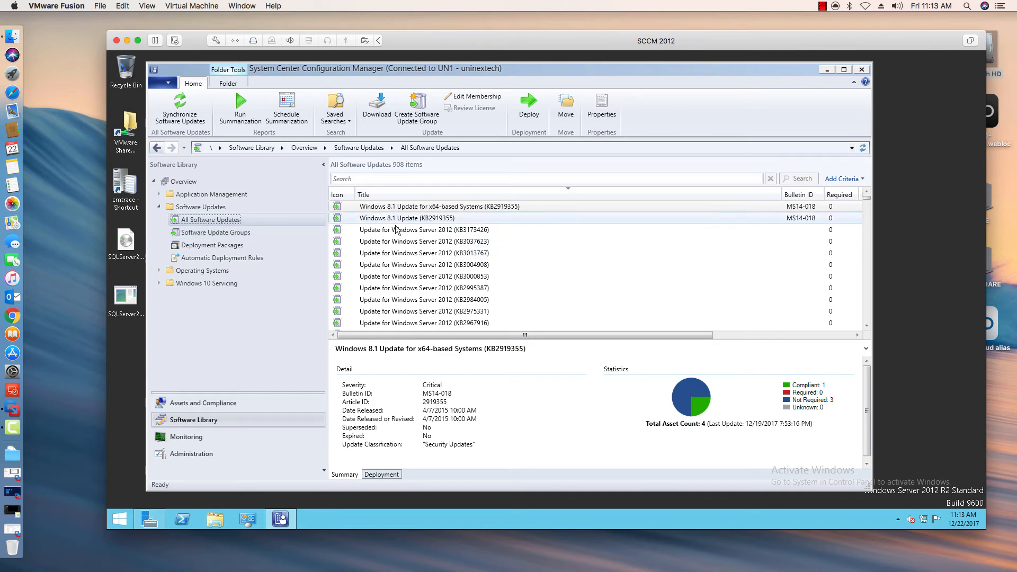
Step: In the Monitoring workspace, review the Software Update Point Synchronization Status details and view the Updates and Servicing Status
{"action": "left_click", "coordinate": [187, 436]}
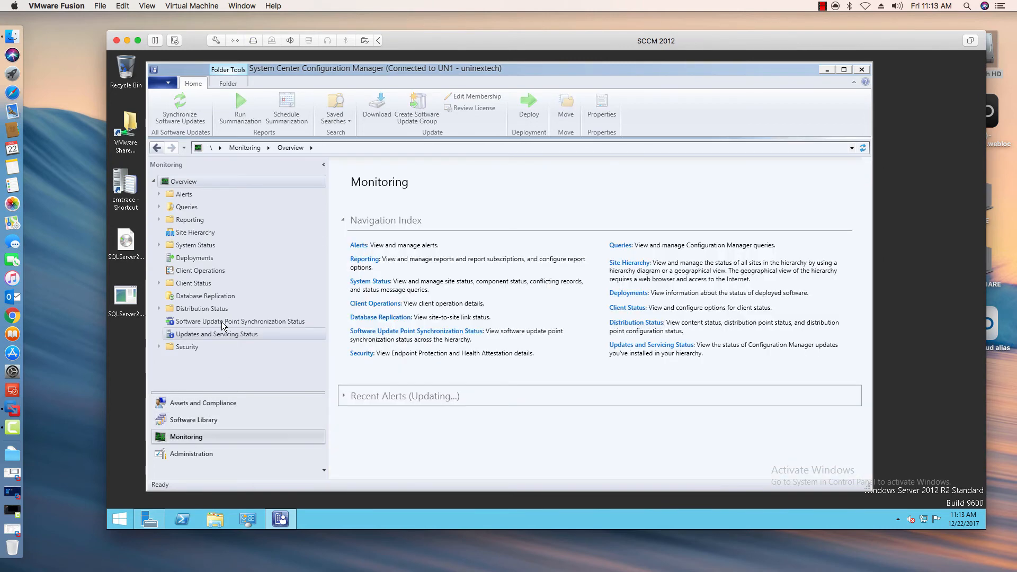
{"action": "left_click", "coordinate": [213, 321]}
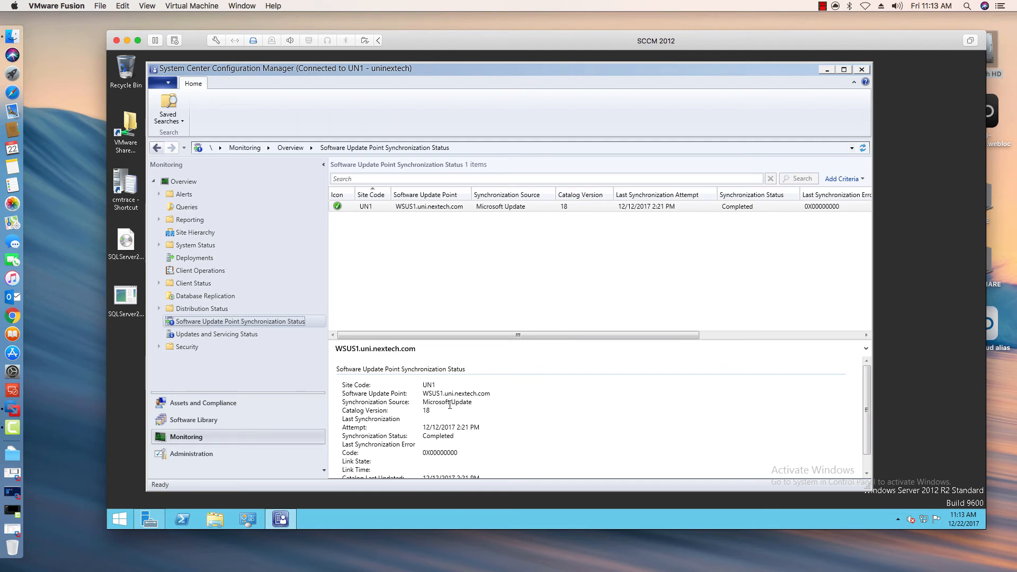
{"action": "left_click", "coordinate": [345, 206]}
{"action": "left_click_drag", "start_coordinate": [565, 333], "coordinate": [500, 328]}
{"action": "mouse_move", "coordinate": [426, 335]}
{"action": "left_mouse_down"}
{"action": "mouse_move", "coordinate": [497, 334]}
{"action": "mouse_move", "coordinate": [409, 339]}
{"action": "left_mouse_up"}
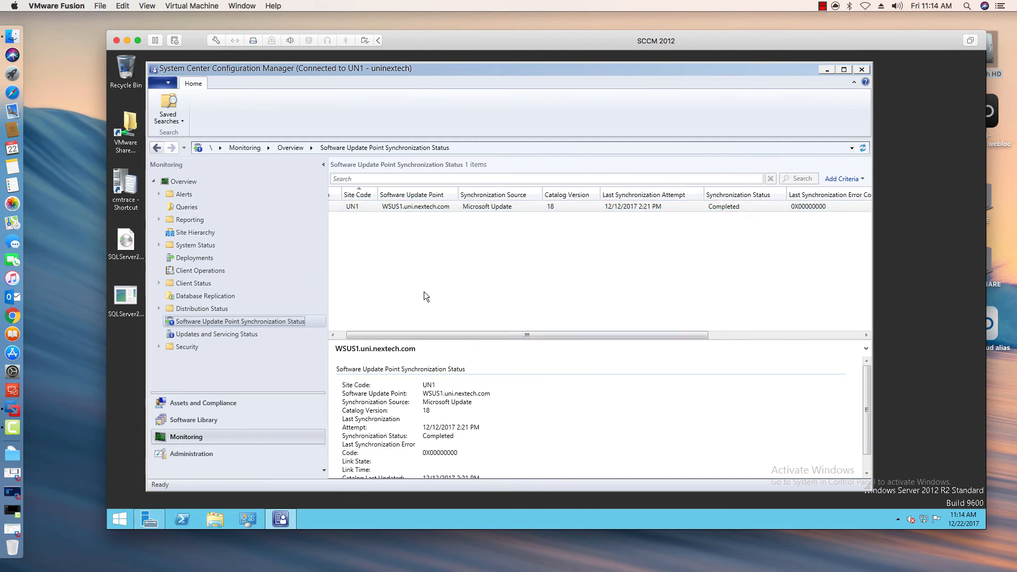
{"action": "left_click_drag", "start_coordinate": [426, 333], "coordinate": [379, 333]}
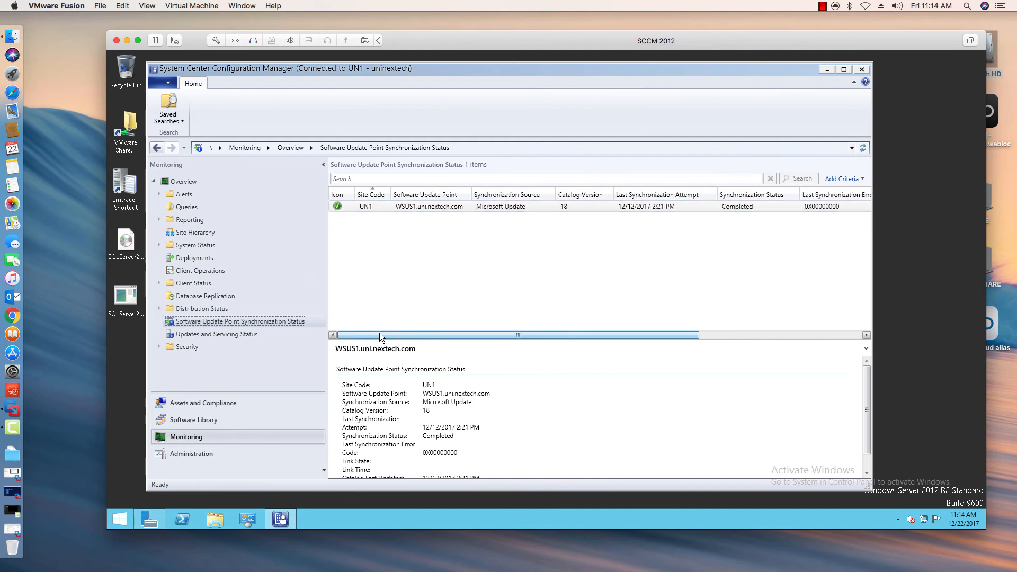
{"action": "left_click", "coordinate": [235, 337]}
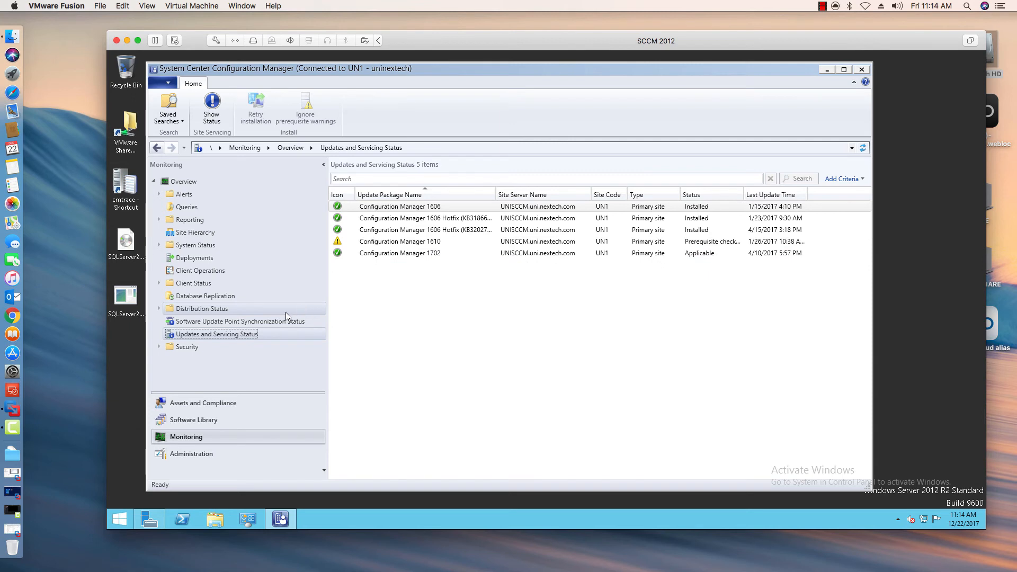
Step: Start a site-wide synchronization of software updates from All Software Updates in the Software Library workspace
{"action": "left_click", "coordinate": [241, 321]}
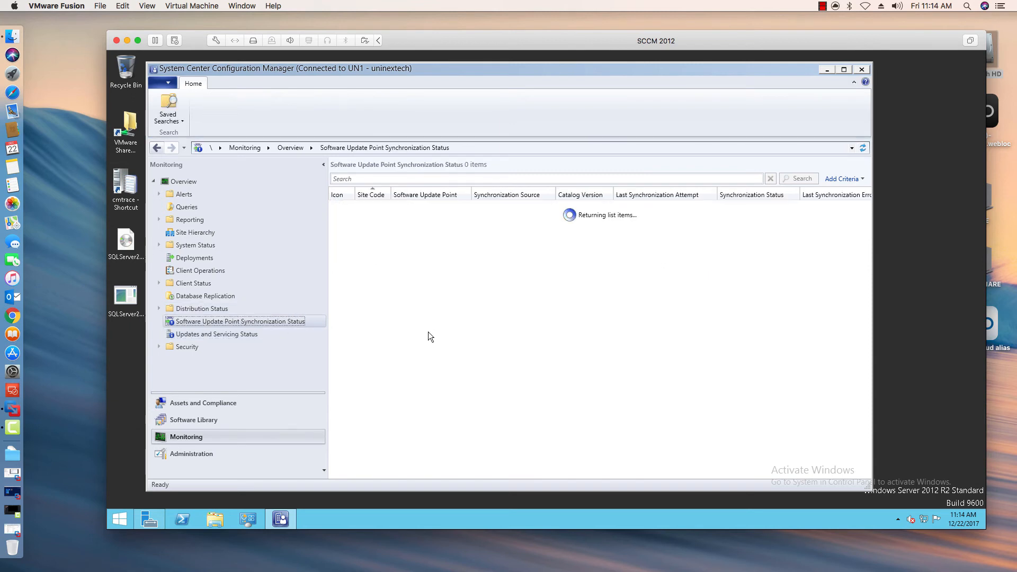
{"action": "left_click", "coordinate": [215, 419]}
{"action": "left_click", "coordinate": [224, 215]}
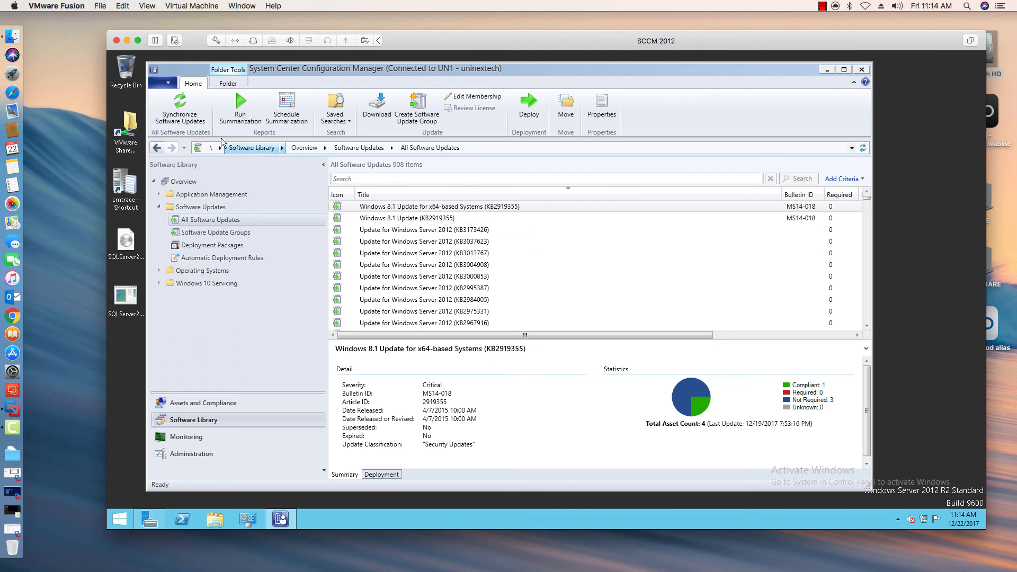
{"action": "left_click", "coordinate": [180, 109]}
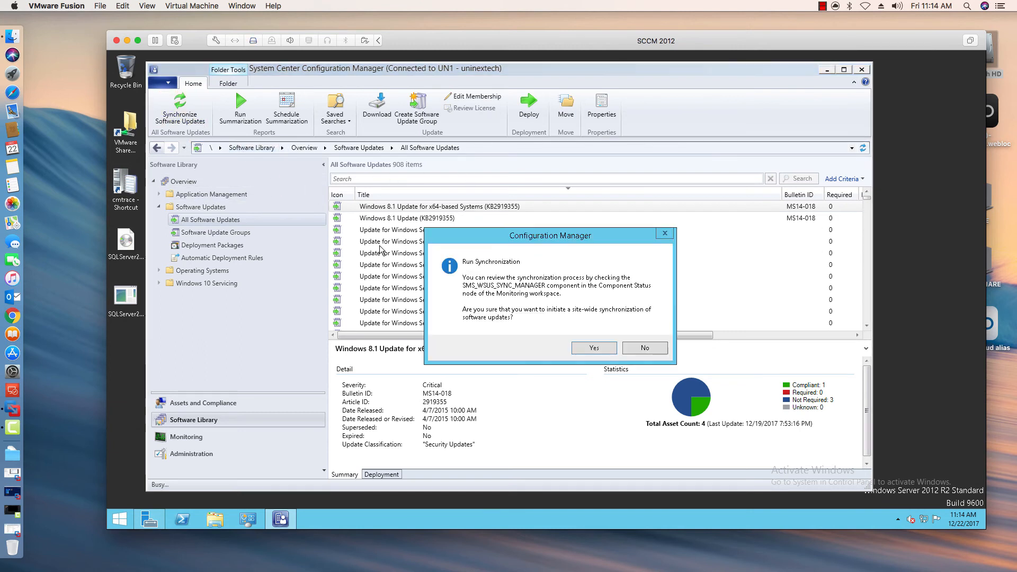
{"action": "left_click", "coordinate": [598, 347]}
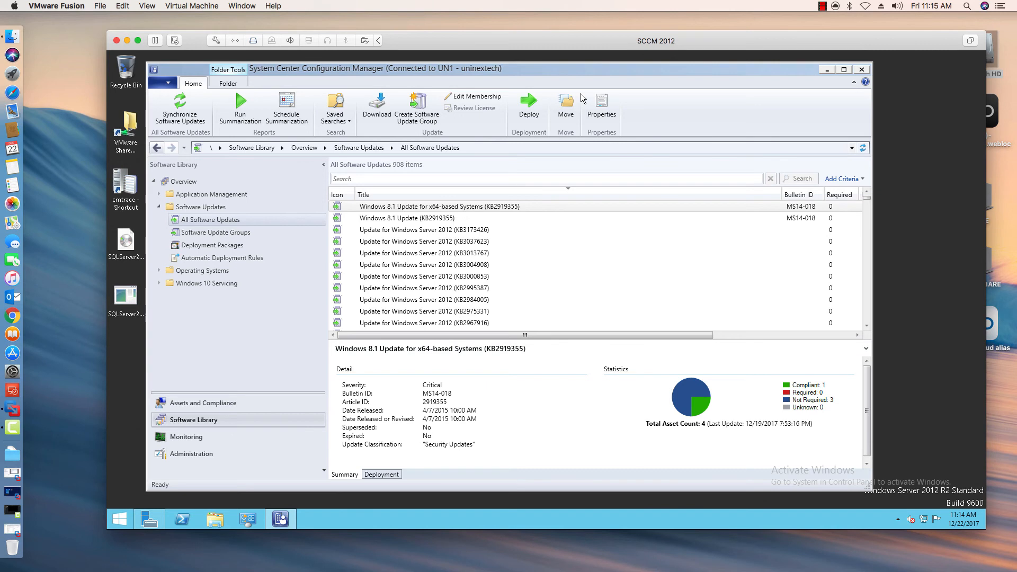
Step: Check the Software Update Point Synchronization Status in the Monitoring workspace and refresh it
{"action": "left_click", "coordinate": [185, 436]}
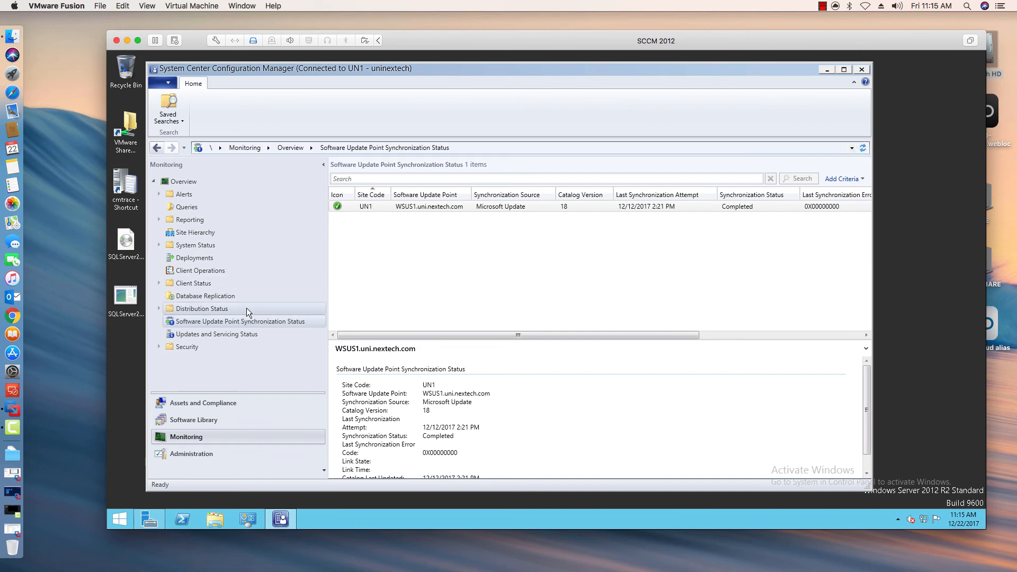
{"action": "left_click", "coordinate": [224, 334]}
{"action": "left_click", "coordinate": [224, 322]}
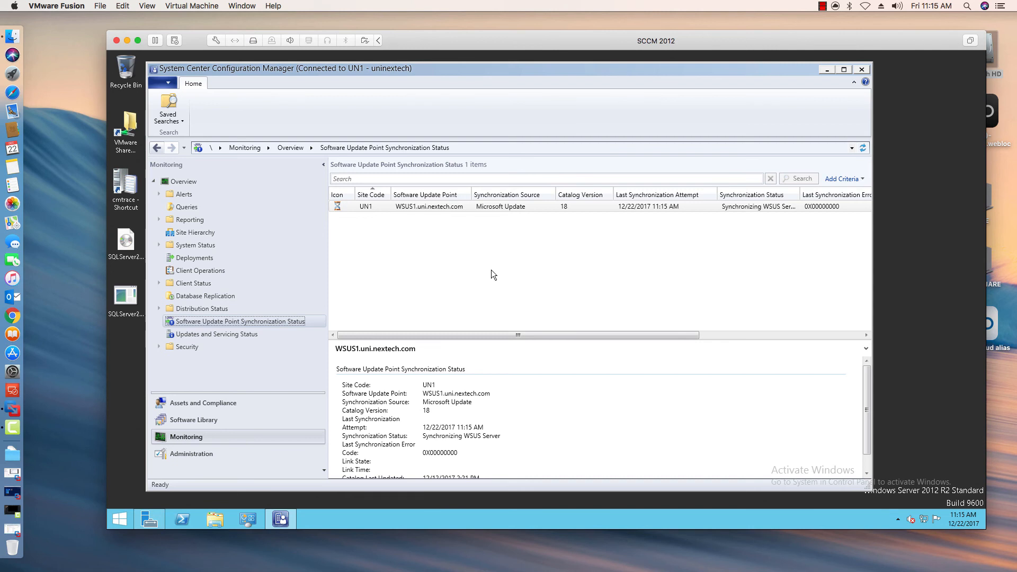
{"action": "left_click", "coordinate": [862, 147]}
{"action": "left_click", "coordinate": [823, 6]}
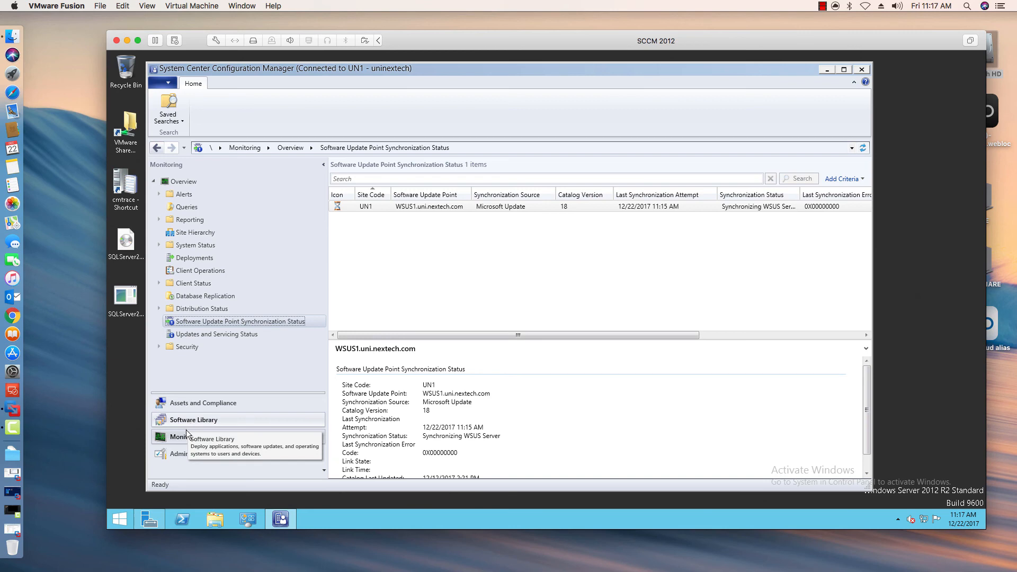
Step: Open the Software Update Point component properties of site UN1 and review its sync settings and update classifications
{"action": "left_click", "coordinate": [181, 453]}
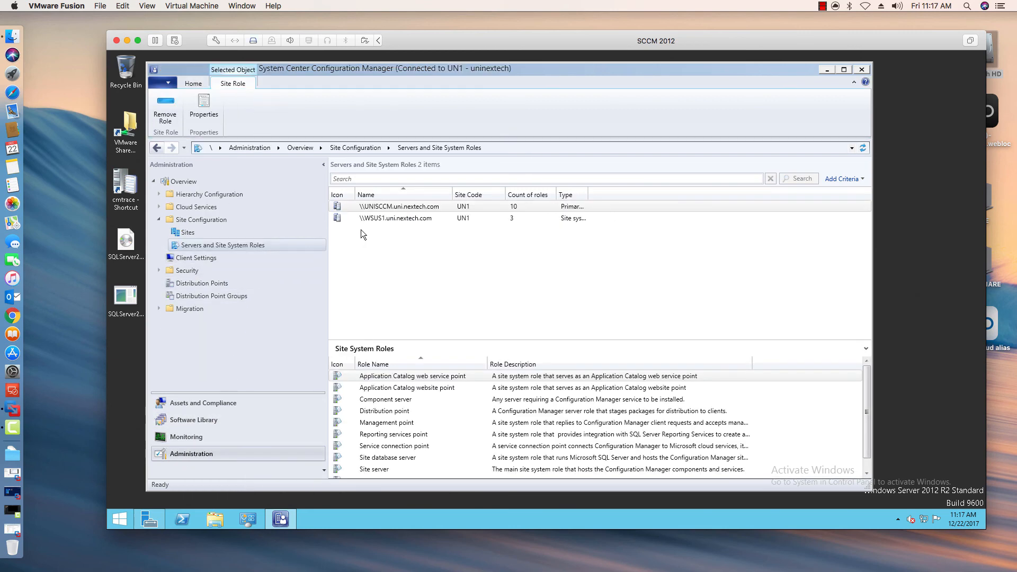
{"action": "left_click", "coordinate": [189, 233]}
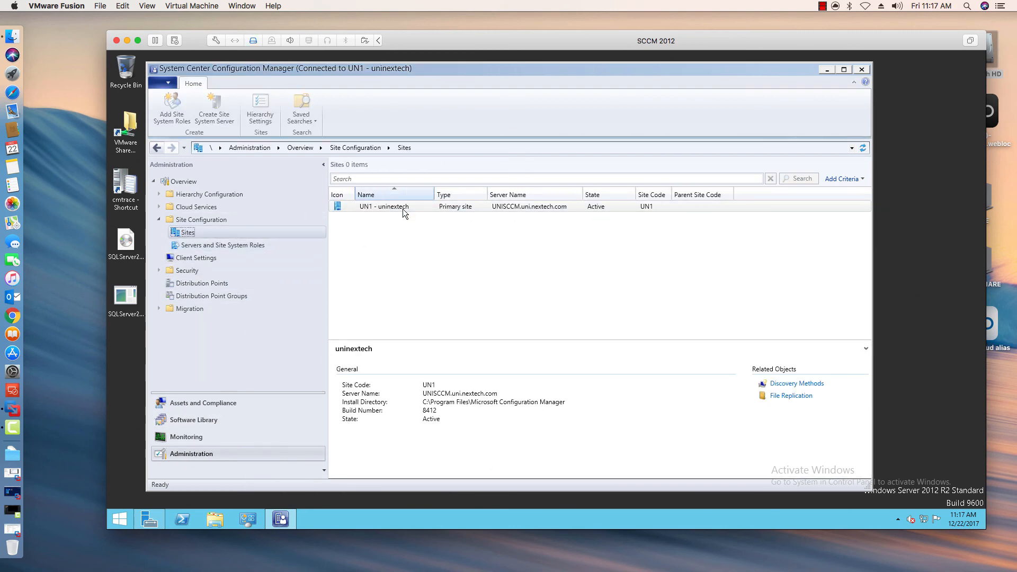
{"action": "left_click", "coordinate": [446, 206]}
{"action": "right_click", "coordinate": [446, 206]}
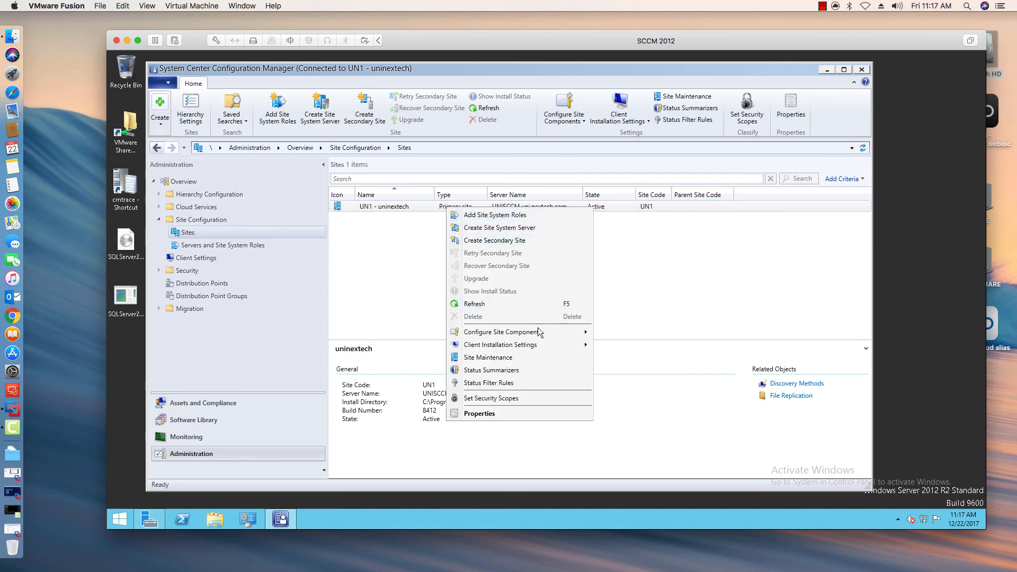
{"action": "mouse_move", "coordinate": [538, 330]}
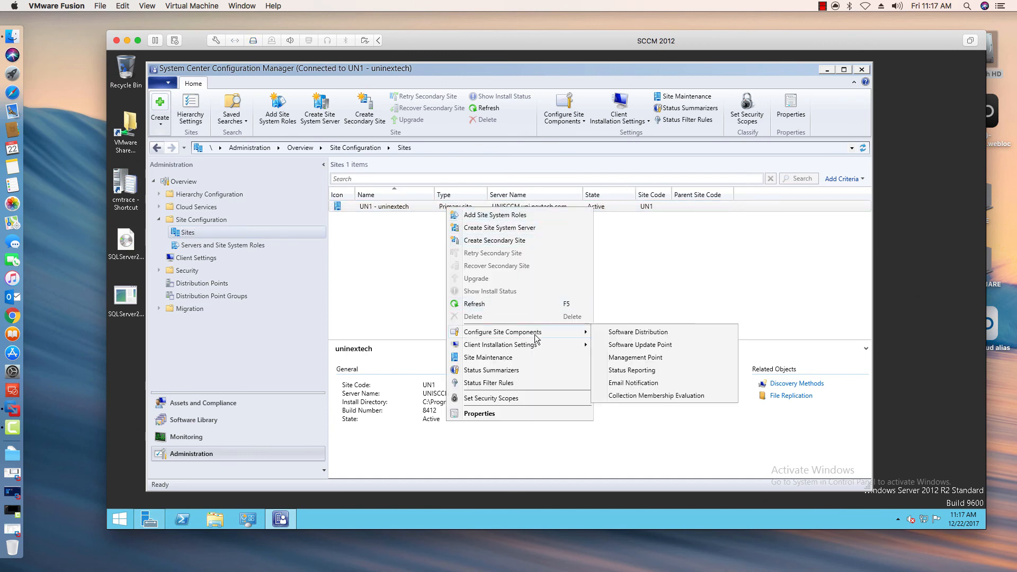
{"action": "left_click", "coordinate": [621, 345]}
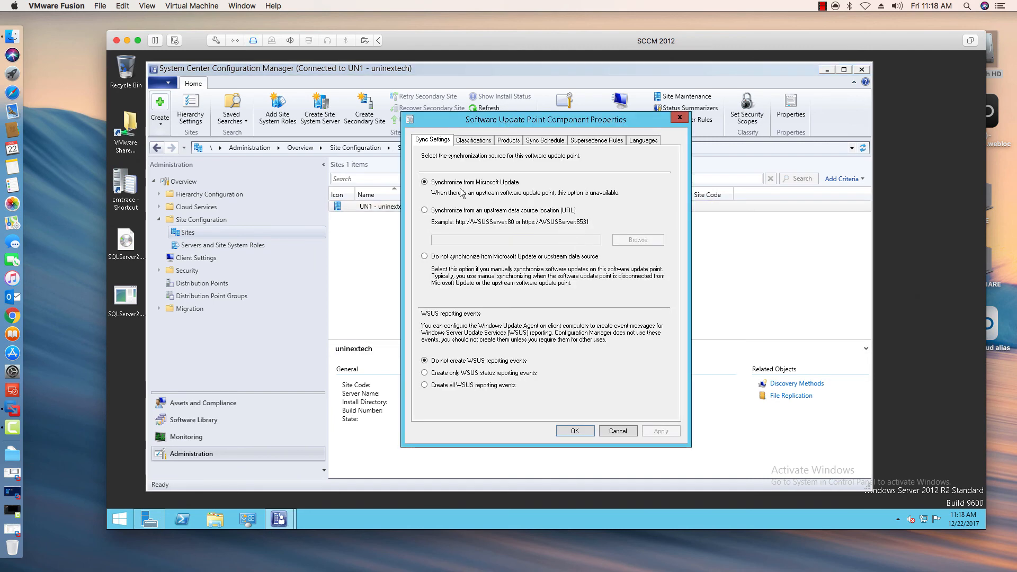
{"action": "left_click", "coordinate": [468, 141]}
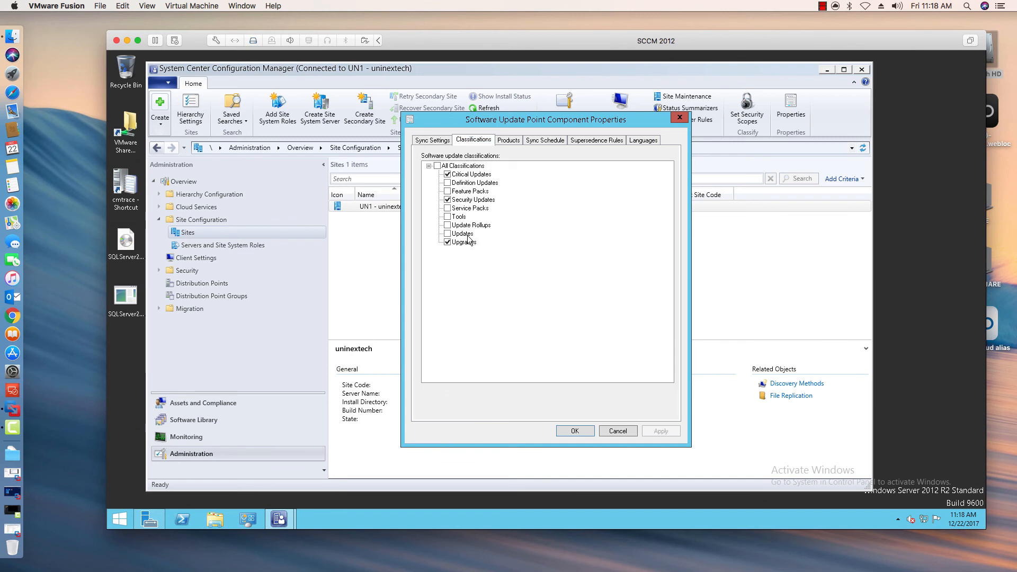
Step: In the software update point's product list, select Windows Server 2012 R2 and clear Windows Server 2012
{"action": "left_click", "coordinate": [514, 141]}
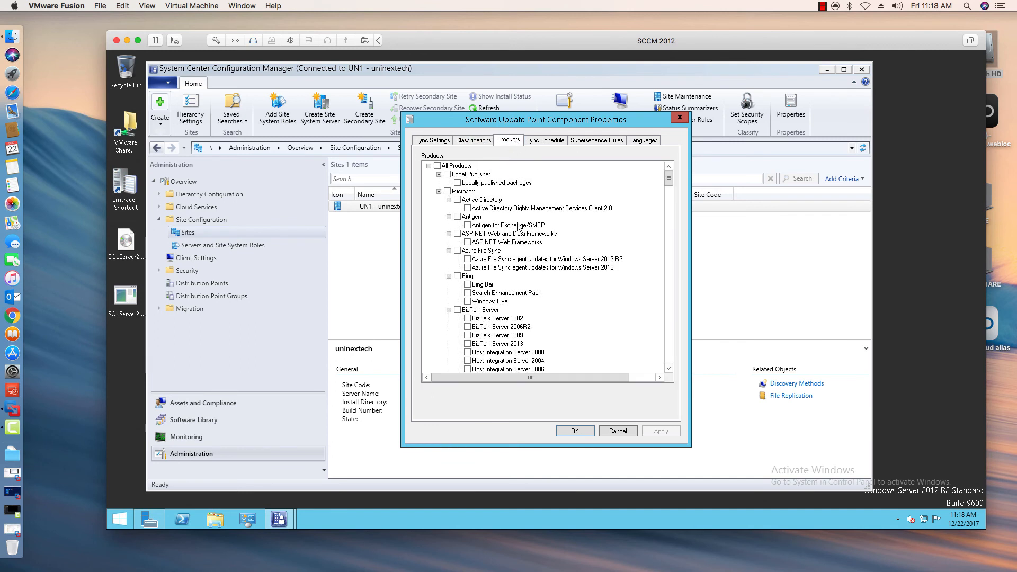
{"action": "left_click_drag", "start_coordinate": [671, 179], "coordinate": [673, 316]}
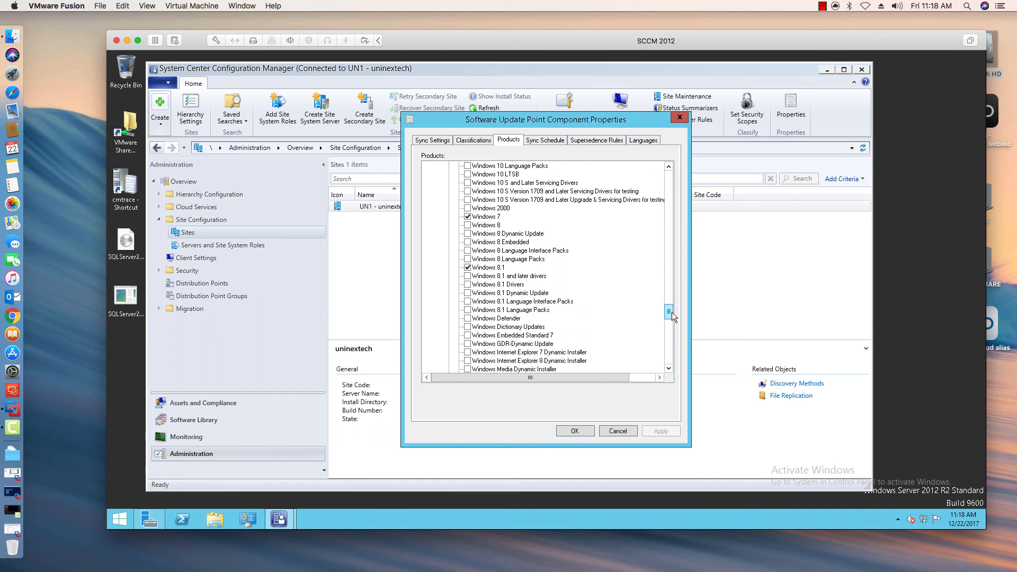
{"action": "left_click_drag", "start_coordinate": [672, 317], "coordinate": [672, 328]}
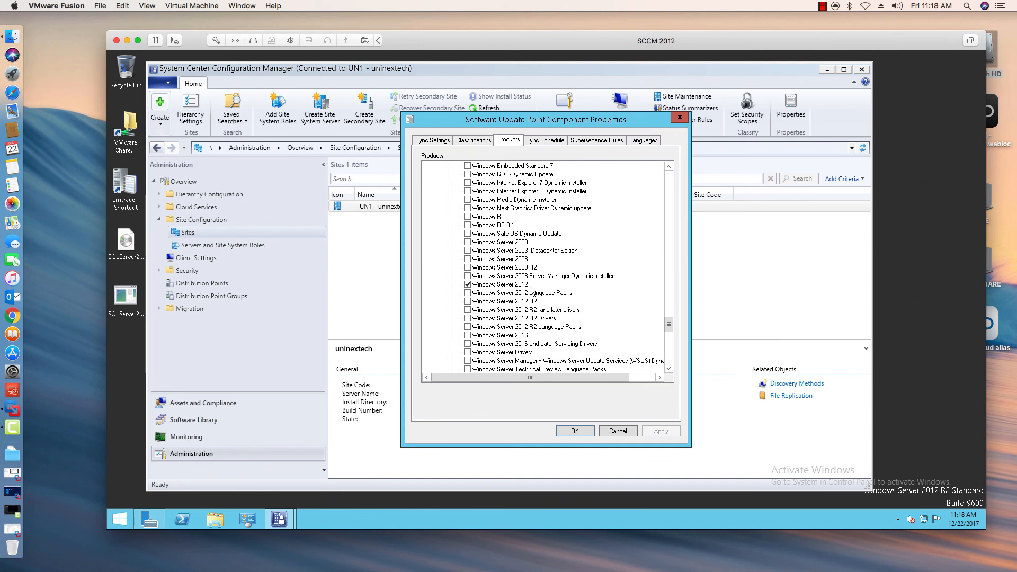
{"action": "left_click", "coordinate": [468, 302]}
{"action": "left_click", "coordinate": [468, 284]}
{"action": "left_click_drag", "start_coordinate": [666, 319], "coordinate": [669, 357]}
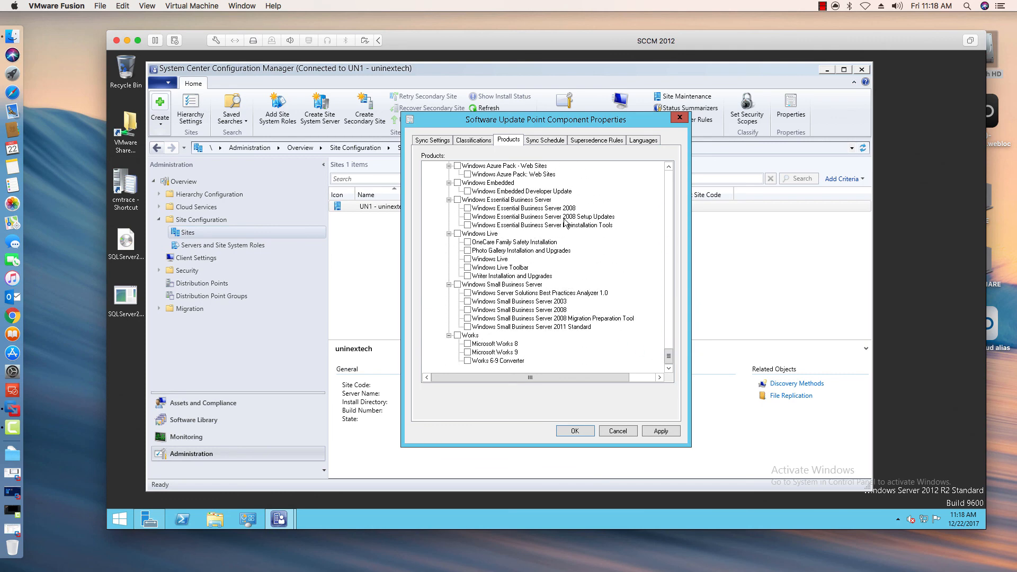
Step: Review the sync schedule, supersedence rules and languages of the software update point, then save the component properties
{"action": "left_click", "coordinate": [551, 140]}
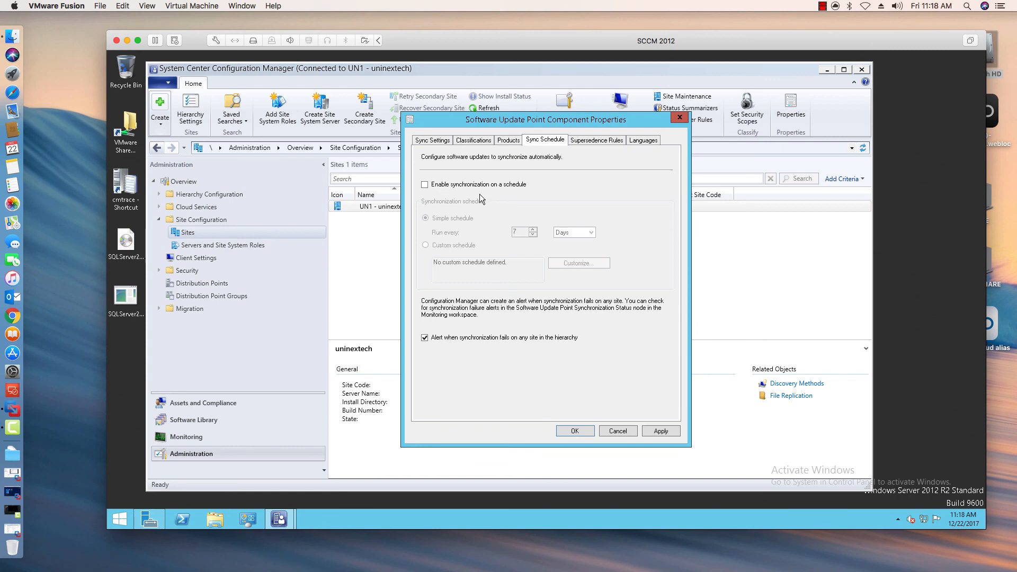
{"action": "left_click", "coordinate": [596, 139]}
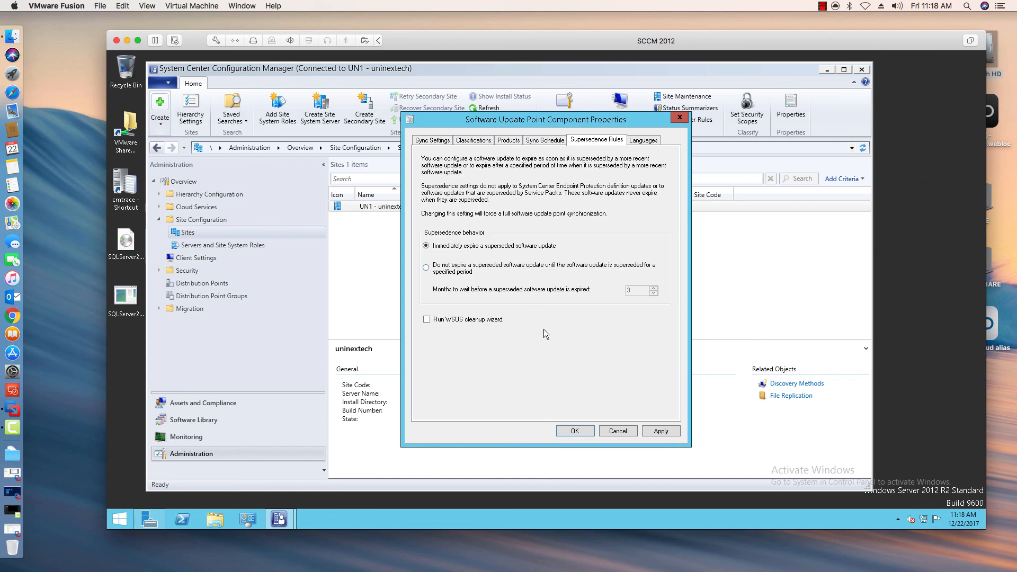
{"action": "left_click", "coordinate": [645, 140]}
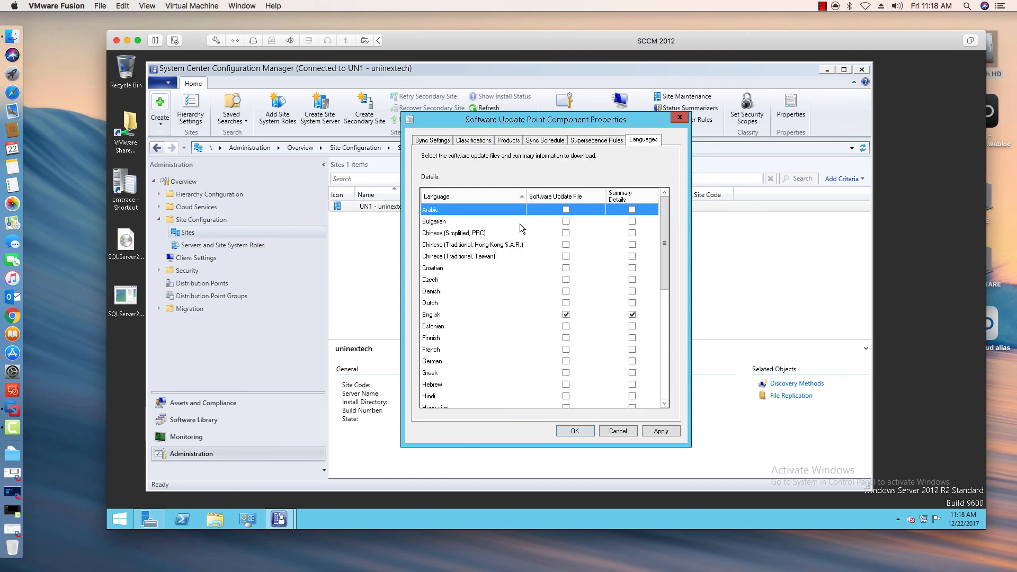
{"action": "left_click", "coordinate": [589, 431]}
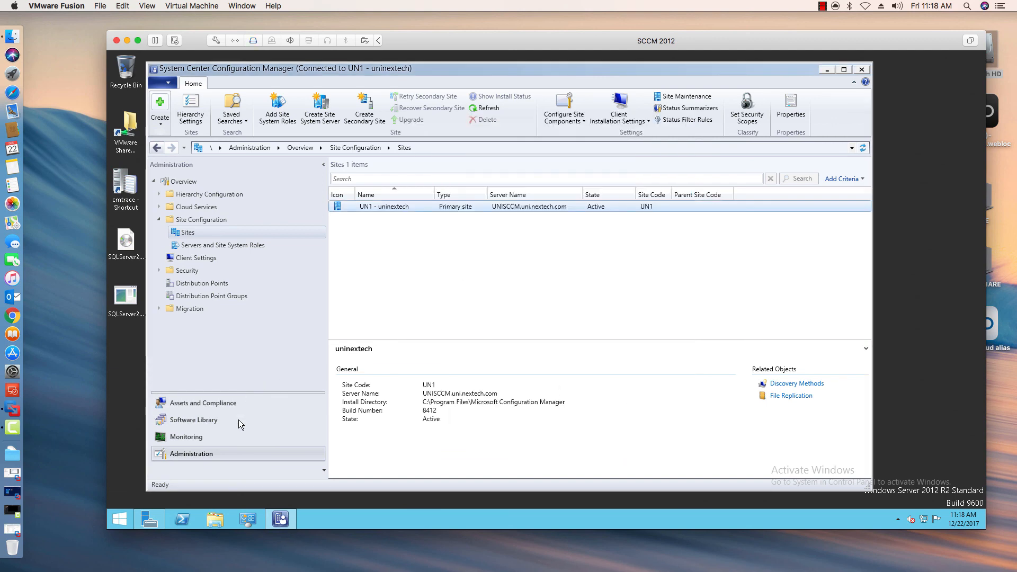
Step: View All Software Updates in the Software Library, then recheck WSUS1's synchronization status in the Monitoring workspace
{"action": "left_click", "coordinate": [221, 439]}
{"action": "left_click", "coordinate": [199, 420]}
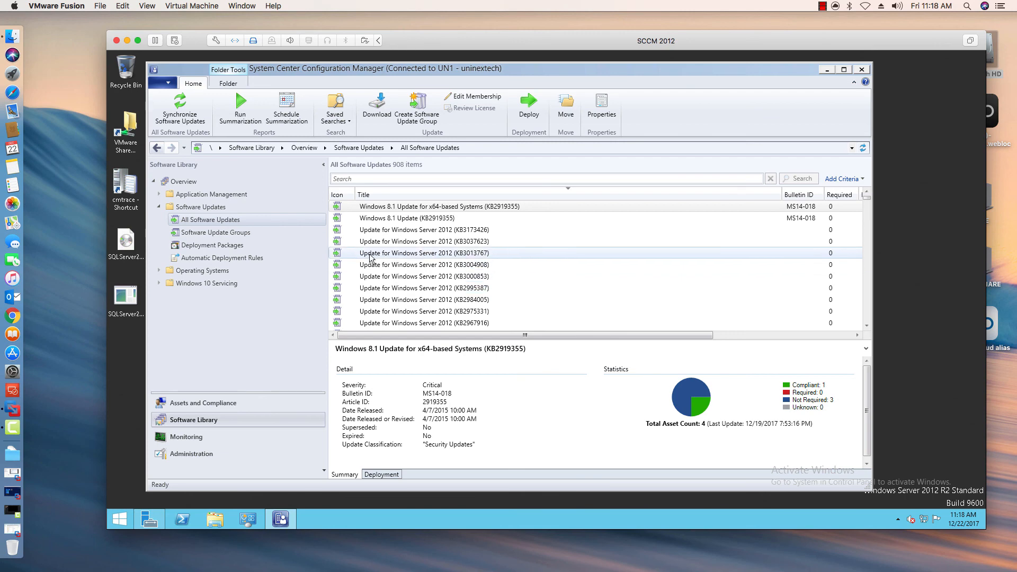
{"action": "left_click", "coordinate": [180, 437]}
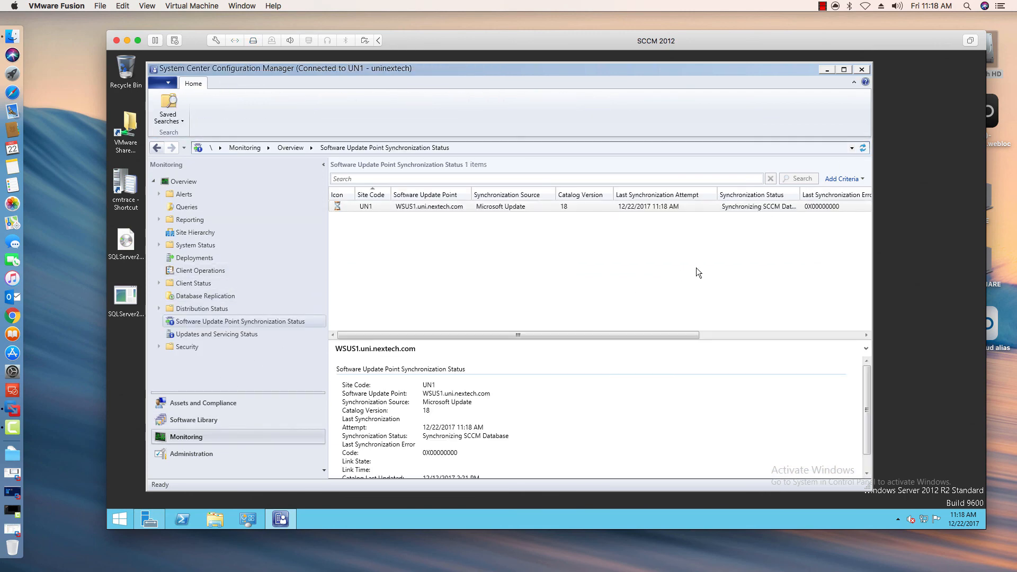
{"action": "left_click", "coordinate": [822, 6]}
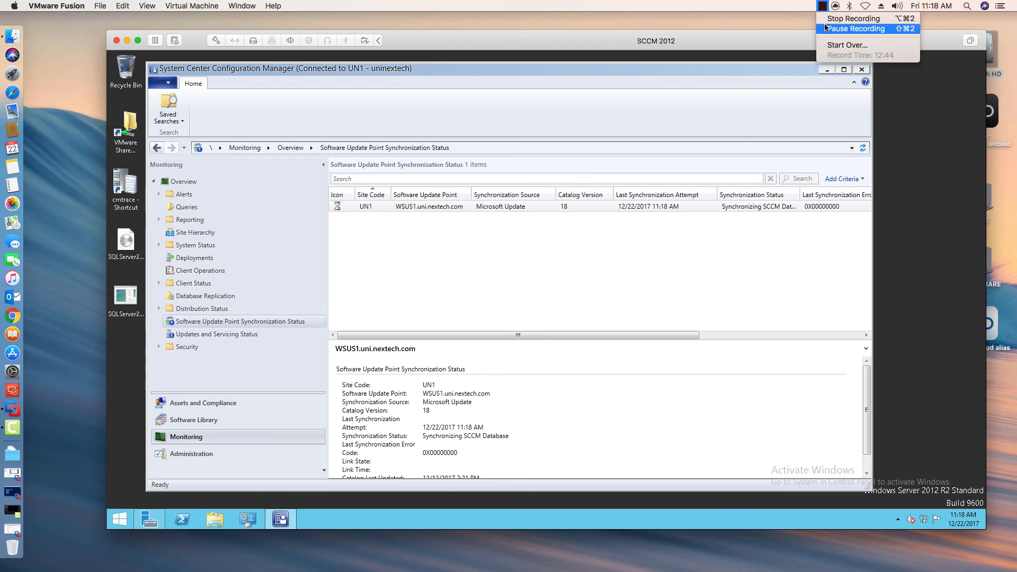
{"action": "left_click", "coordinate": [856, 29]}
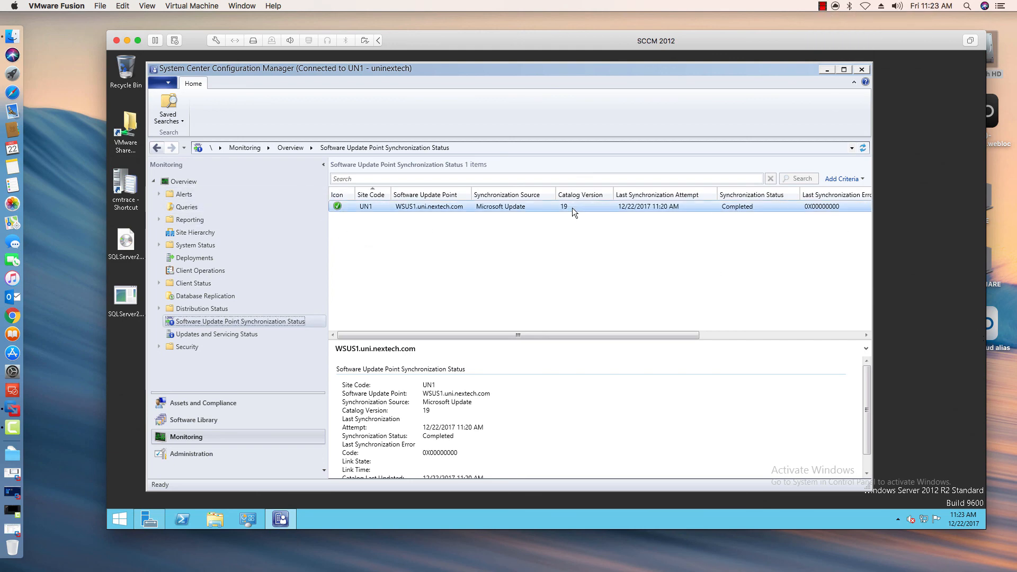
Step: Browse the All Software Updates list in the Software Library, examining the update titles, bulletin IDs and required counts
{"action": "left_click_drag", "start_coordinate": [546, 334], "coordinate": [493, 303]}
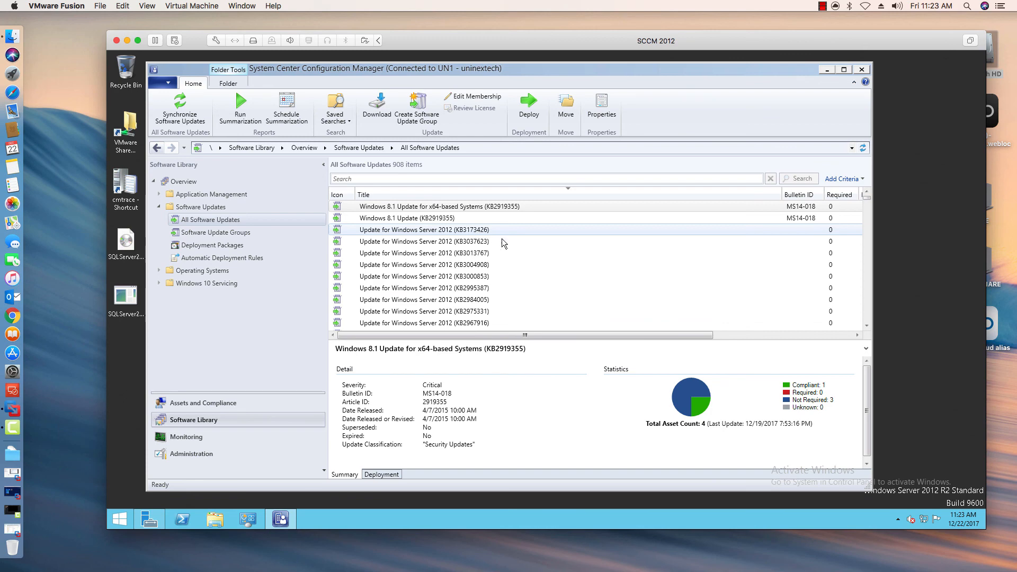
{"action": "scroll", "coordinate": [554, 259], "scroll_direction": "down", "scroll_amount": 10}
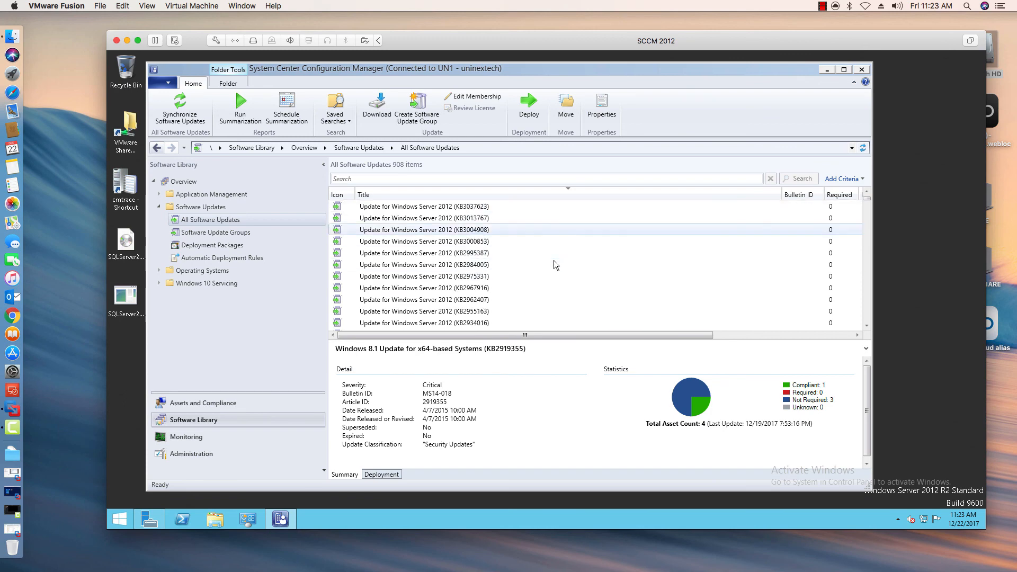
{"action": "scroll", "coordinate": [554, 263], "scroll_direction": "down", "scroll_amount": 15}
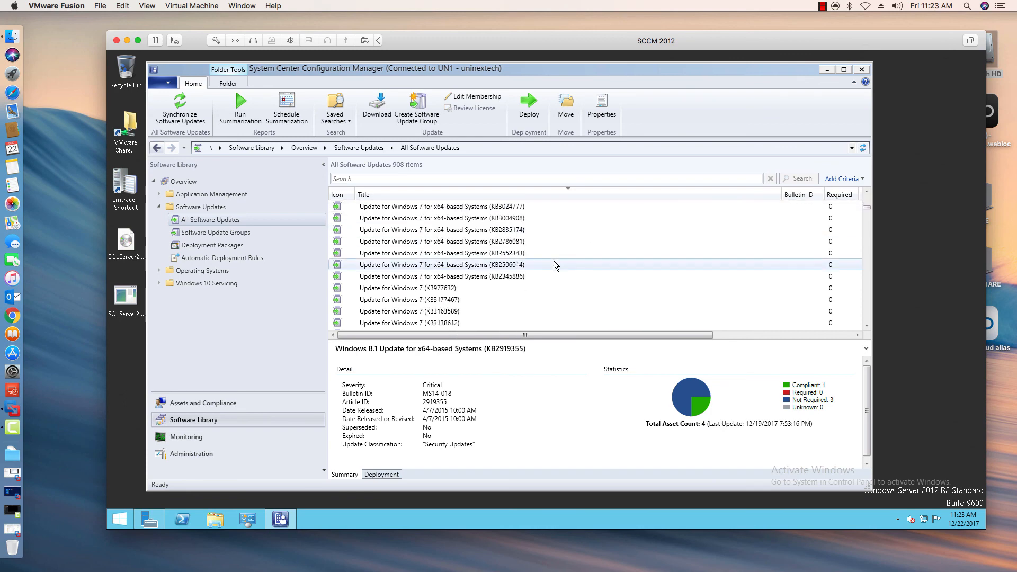
{"action": "scroll", "coordinate": [554, 263], "scroll_direction": "down", "scroll_amount": 8}
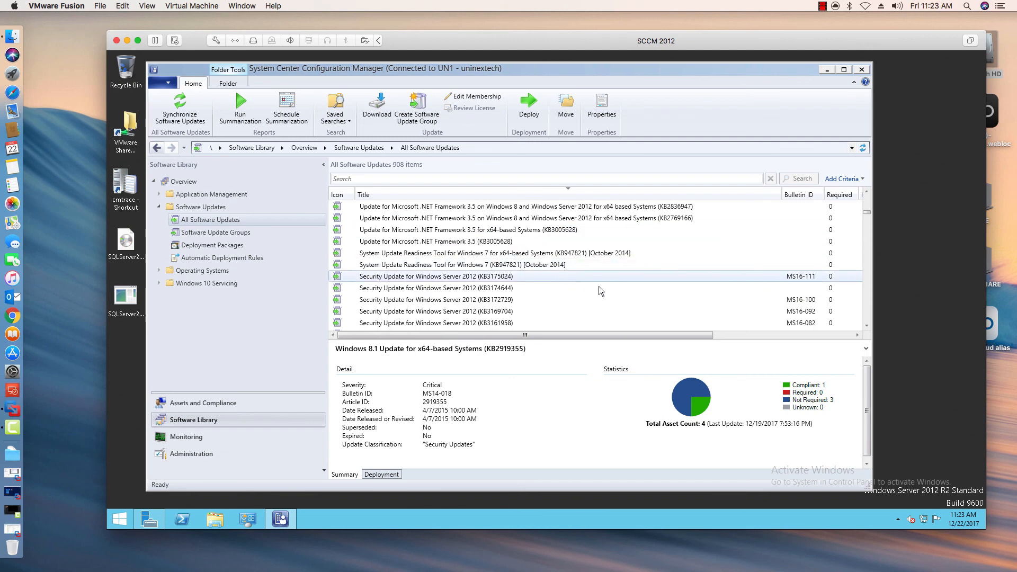
{"action": "scroll", "coordinate": [600, 290], "scroll_direction": "down", "scroll_amount": 10}
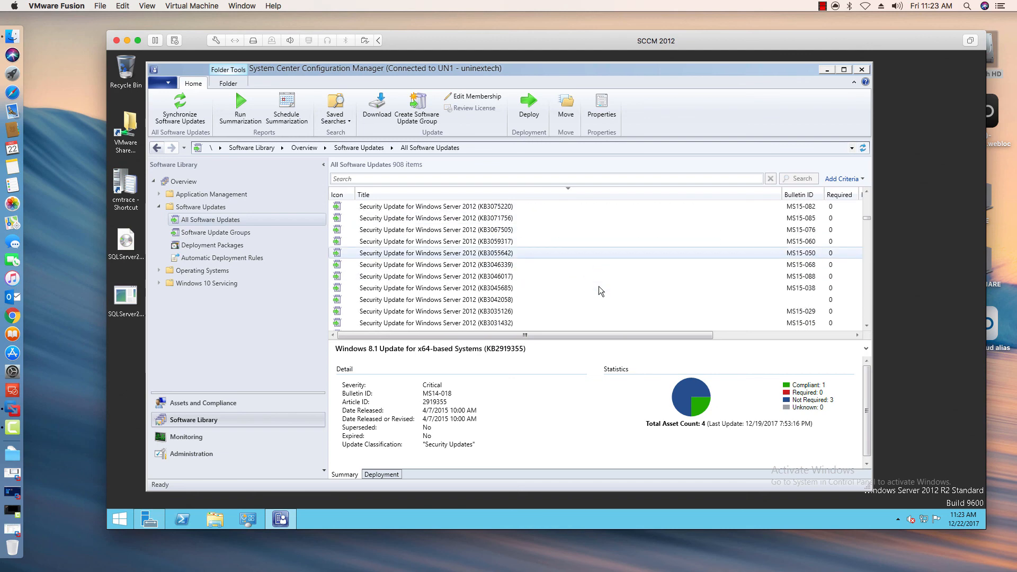
{"action": "scroll", "coordinate": [599, 288], "scroll_direction": "down", "scroll_amount": 10}
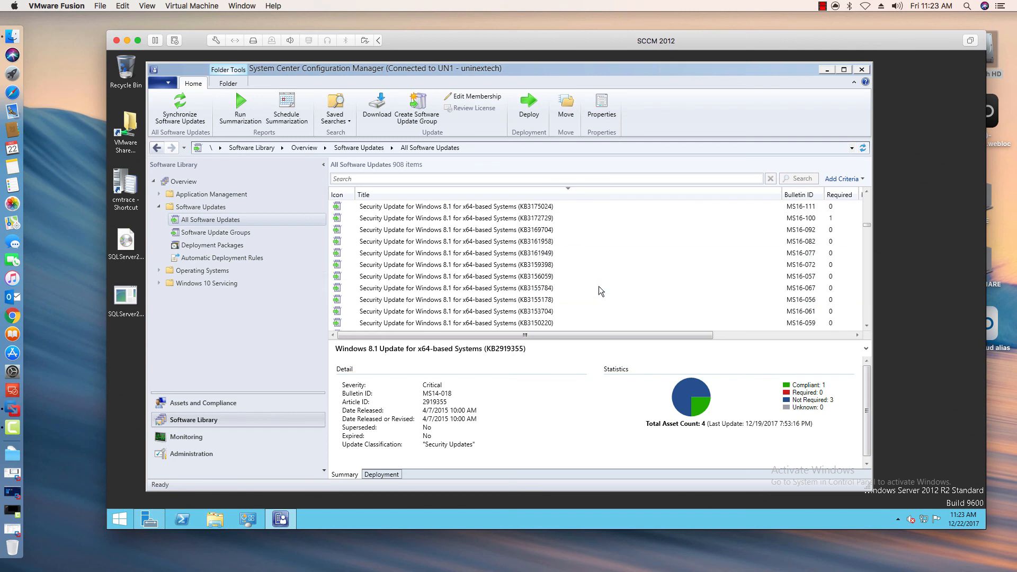
{"action": "scroll", "coordinate": [599, 287], "scroll_direction": "down", "scroll_amount": 10}
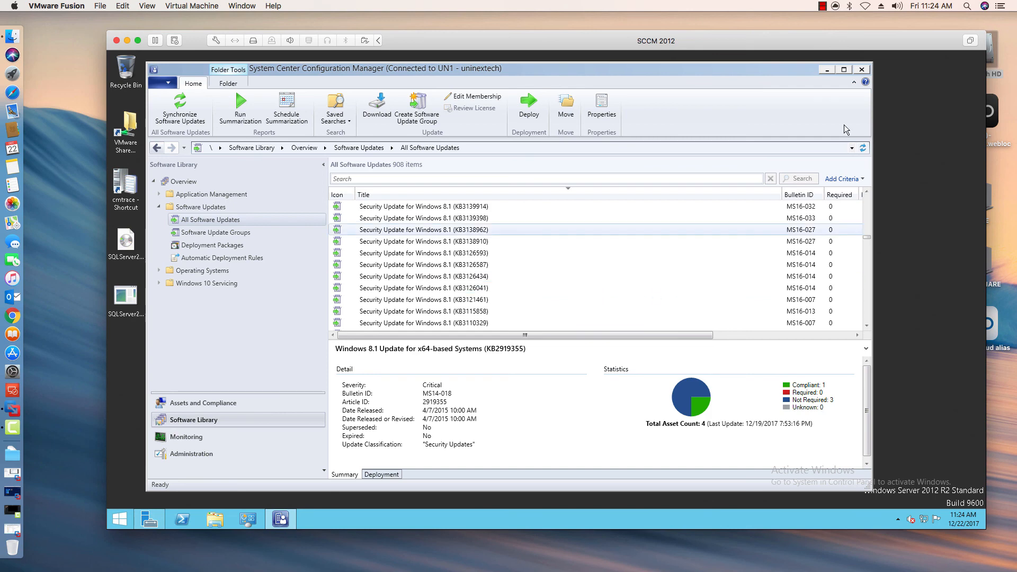
{"action": "left_click", "coordinate": [821, 7]}
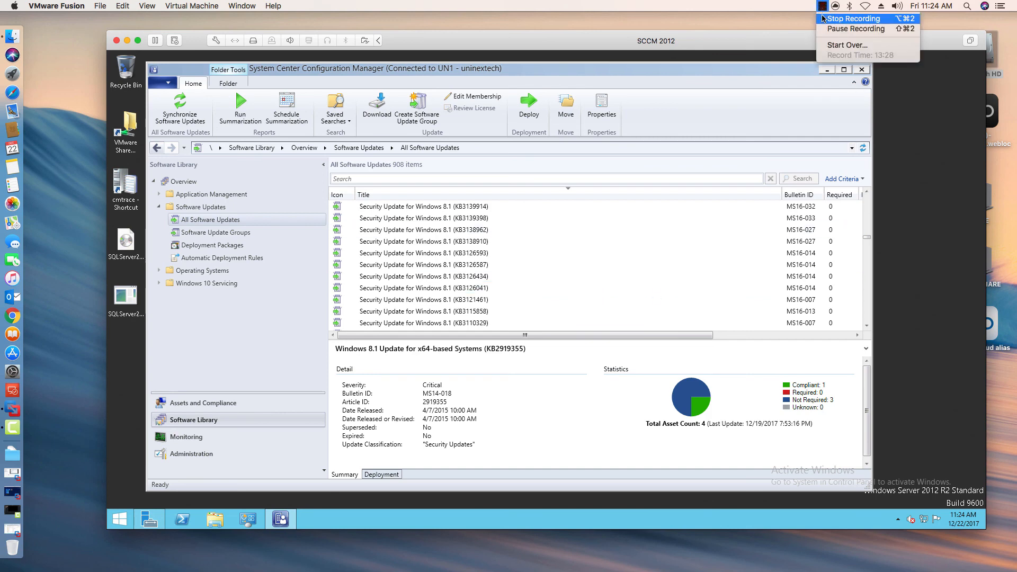